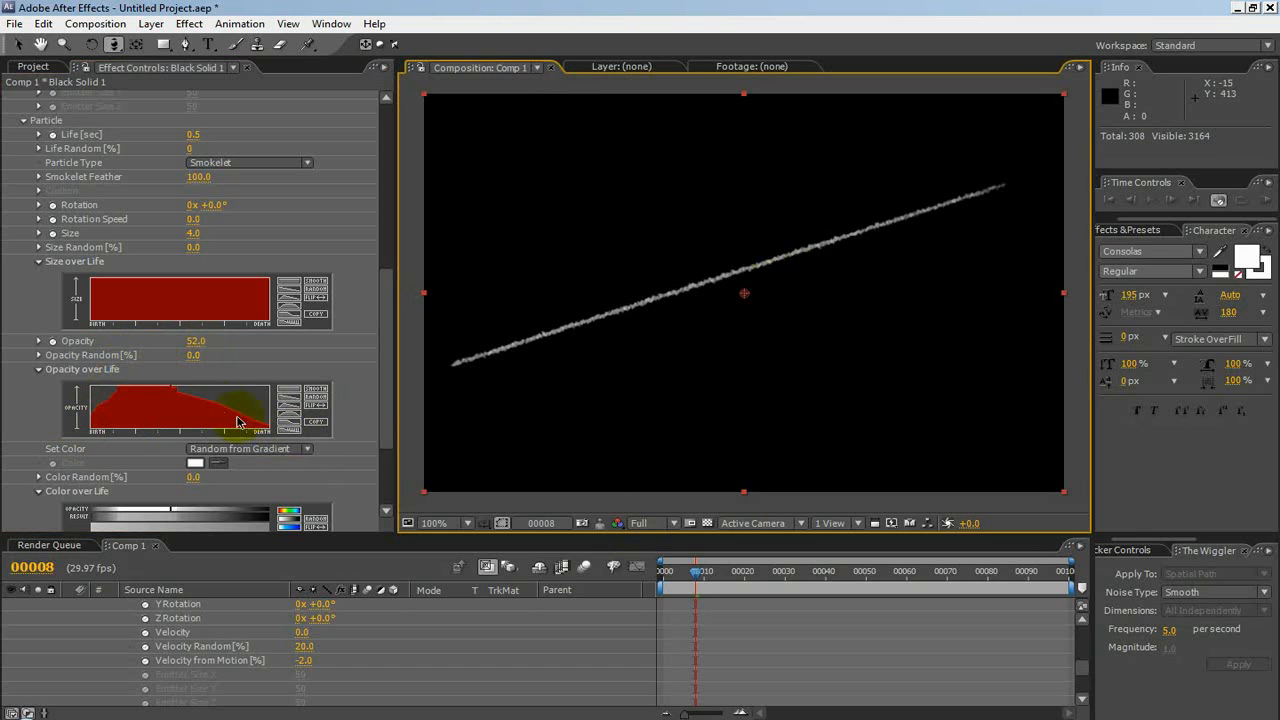
Smooth the particles' Opacity over Life curve, move to frame 5, and set the particle Opacity to 60
{"action": "left_click", "coordinate": [318, 391]}
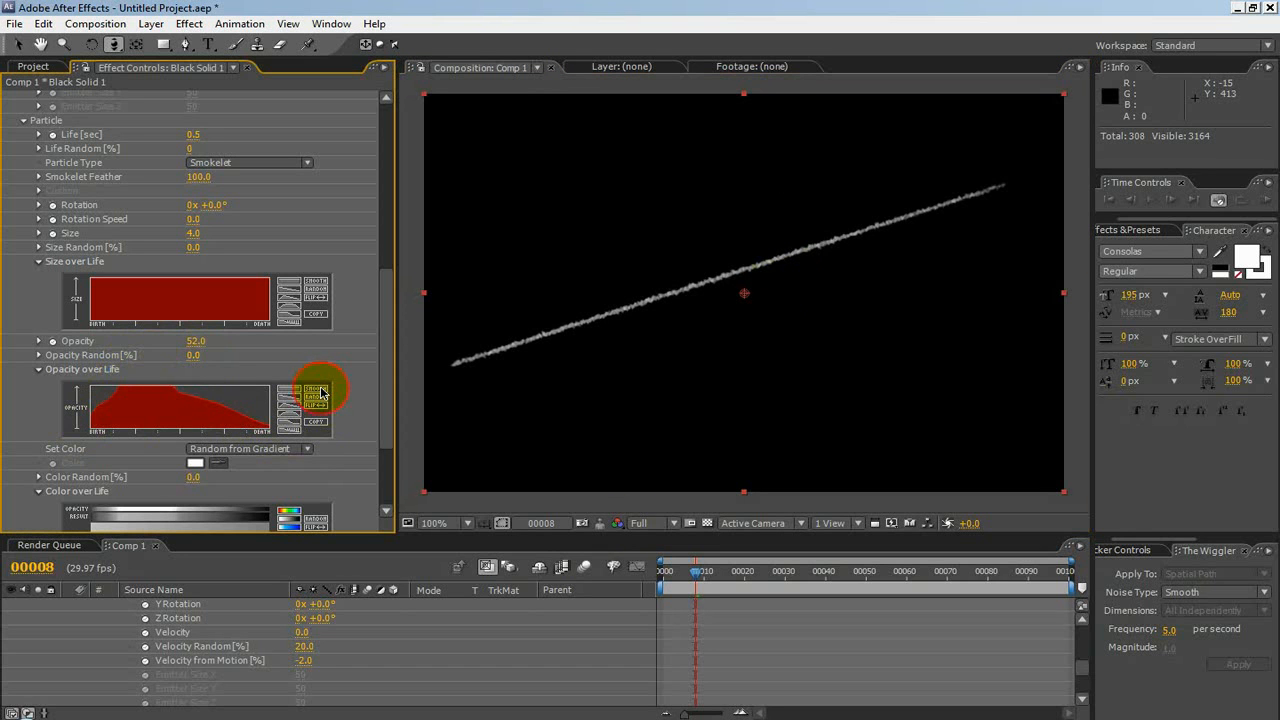
{"action": "mouse_move", "coordinate": [700, 578]}
{"action": "left_mouse_down"}
{"action": "mouse_move", "coordinate": [727, 580]}
{"action": "mouse_move", "coordinate": [680, 577]}
{"action": "mouse_move", "coordinate": [784, 571]}
{"action": "mouse_move", "coordinate": [677, 575]}
{"action": "mouse_move", "coordinate": [763, 558]}
{"action": "mouse_move", "coordinate": [657, 571]}
{"action": "mouse_move", "coordinate": [686, 568]}
{"action": "left_mouse_up"}
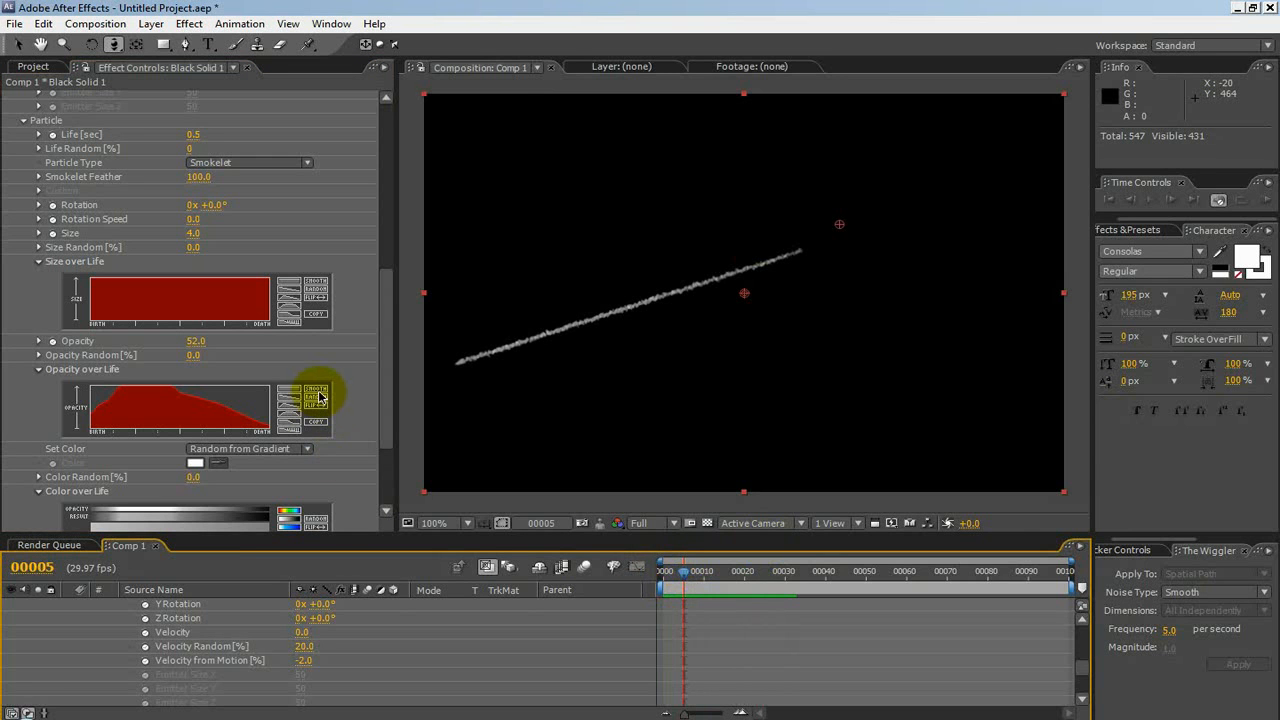
{"action": "mouse_move", "coordinate": [190, 340]}
{"action": "left_mouse_down"}
{"action": "mouse_move", "coordinate": [157, 345]}
{"action": "mouse_move", "coordinate": [192, 331]}
{"action": "left_mouse_up"}
Try the Screen transfer mode on the particles, then return it to Normal
{"action": "left_click_drag", "start_coordinate": [386, 318], "coordinate": [398, 425]}
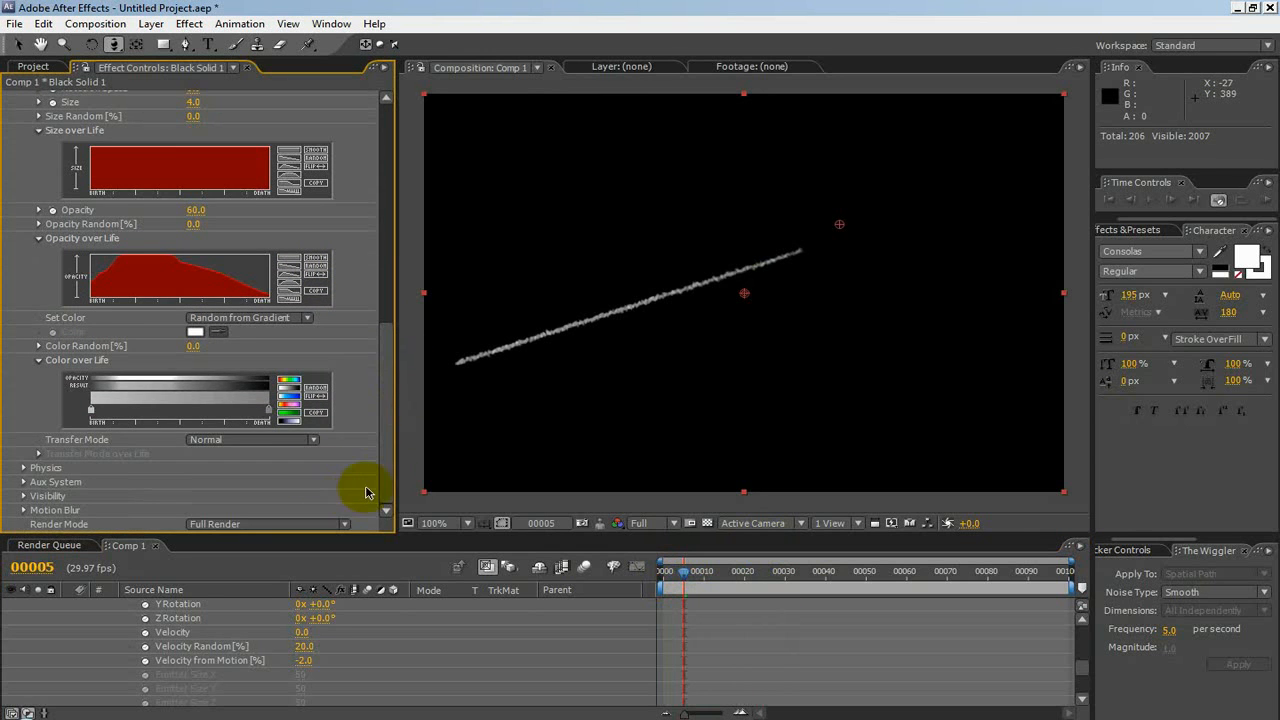
{"action": "left_click", "coordinate": [273, 444]}
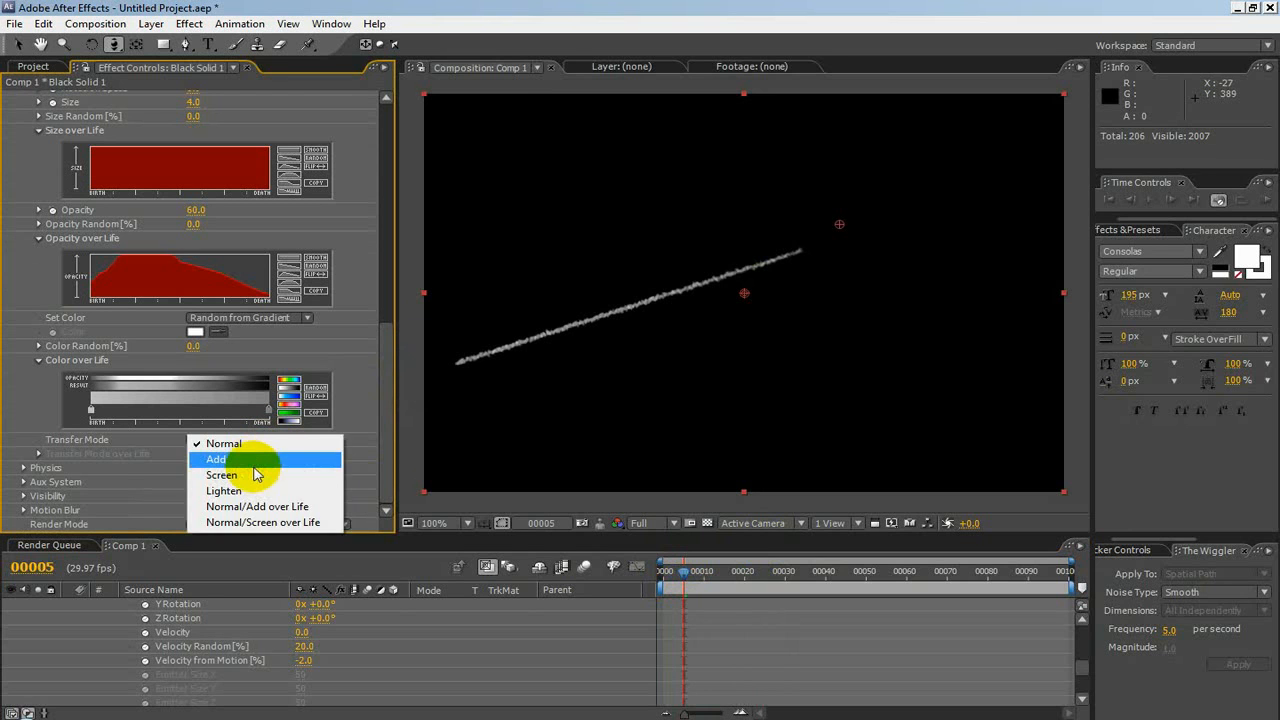
{"action": "left_click", "coordinate": [256, 475]}
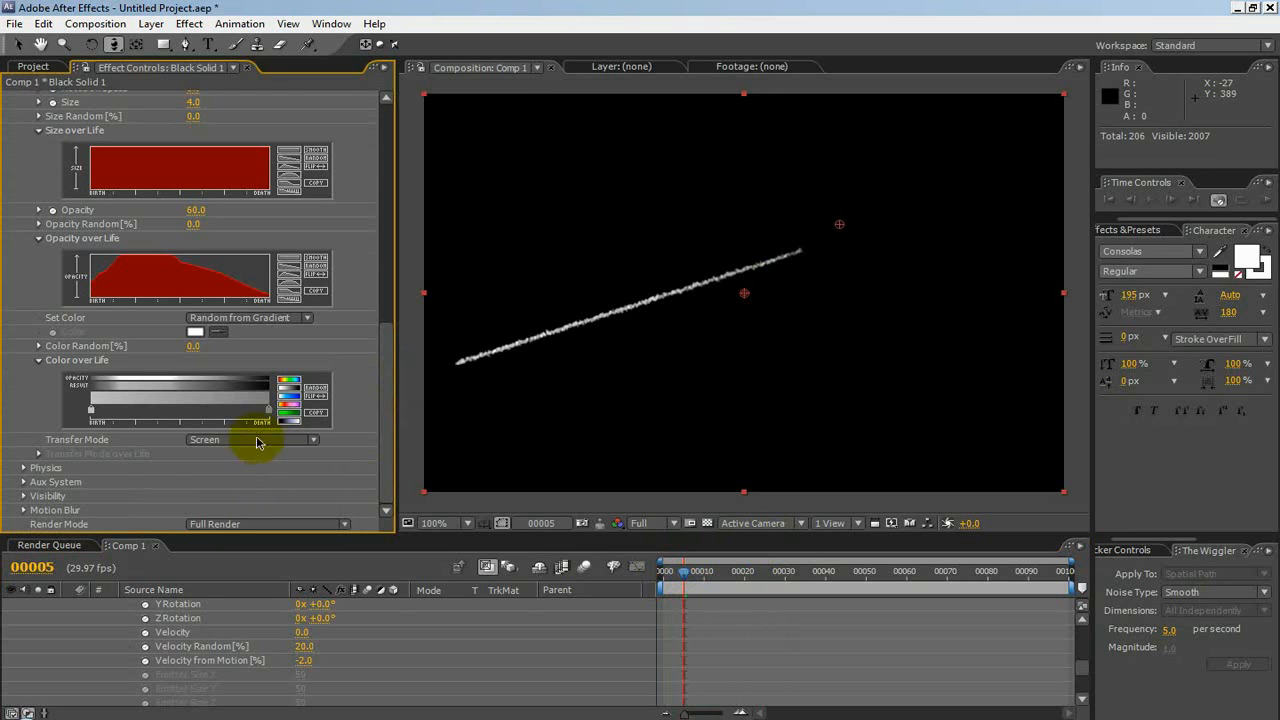
{"action": "left_click", "coordinate": [256, 445]}
{"action": "left_click", "coordinate": [252, 410]}
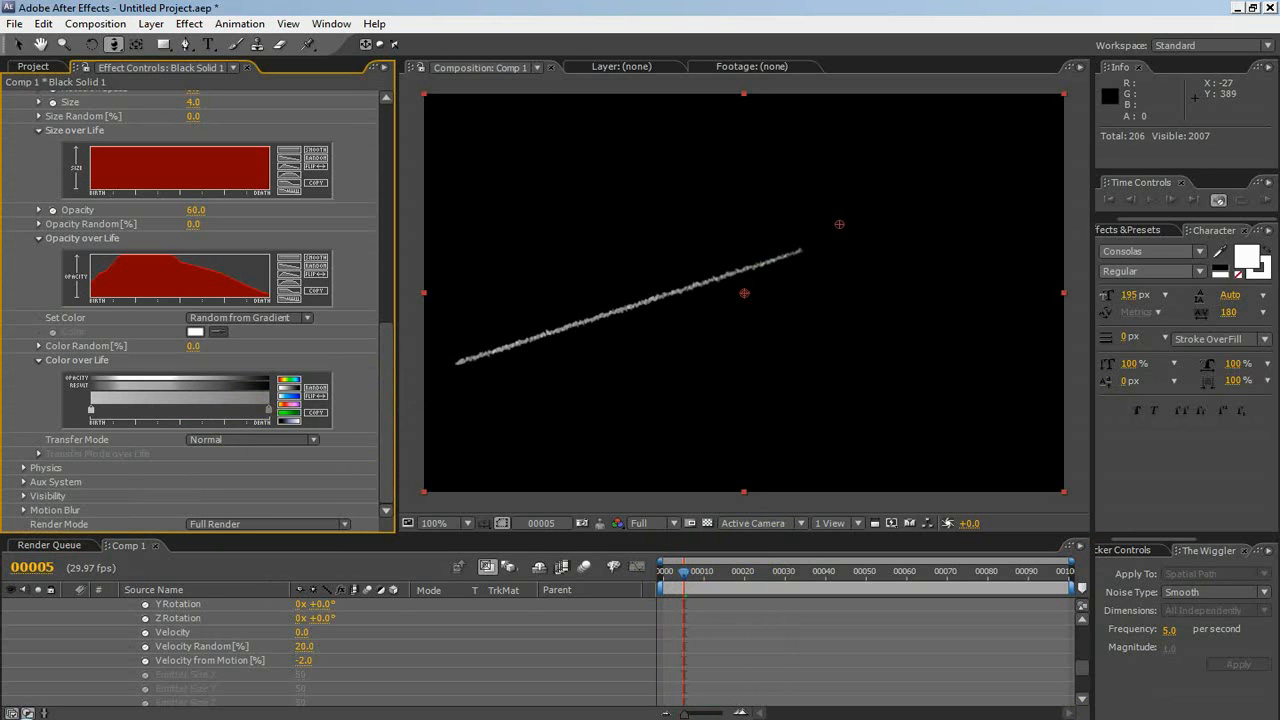
Collapse the Black Solid 1 layer's properties and import Sequence 01.bmp from the Temp Movies folder as footage
{"action": "left_click_drag", "start_coordinate": [1087, 674], "coordinate": [1075, 640]}
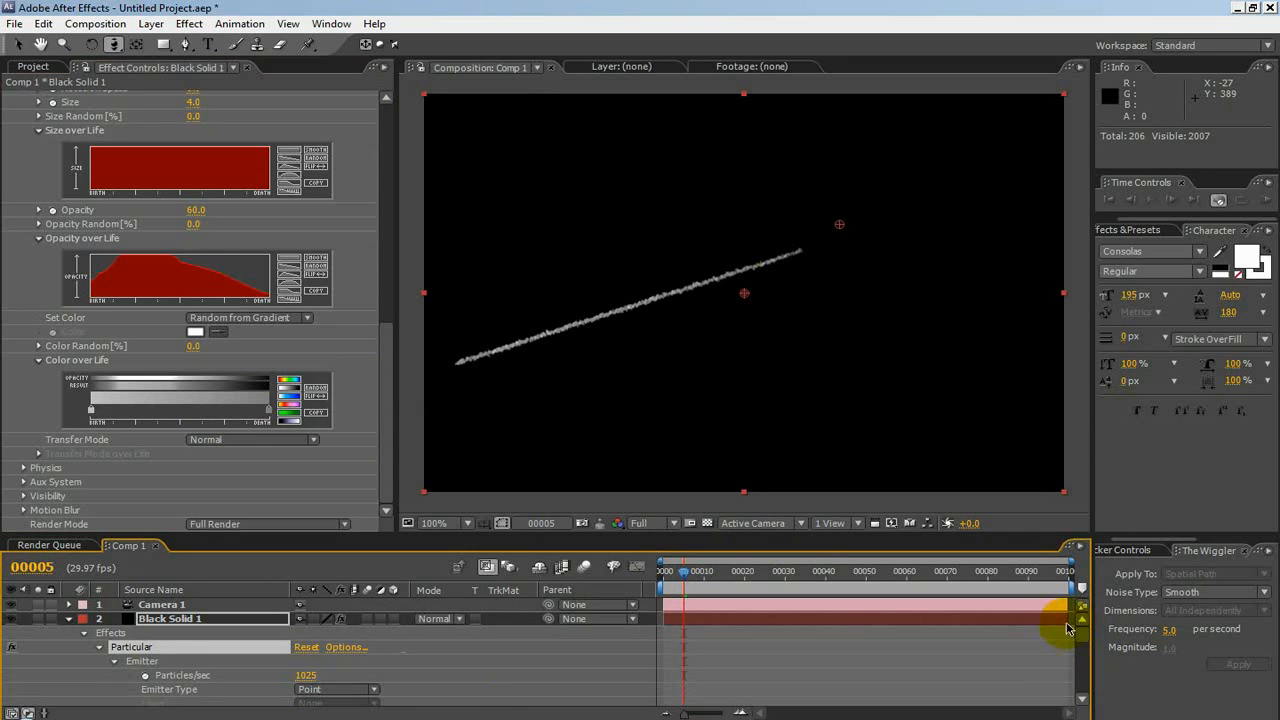
{"action": "left_click", "coordinate": [69, 620]}
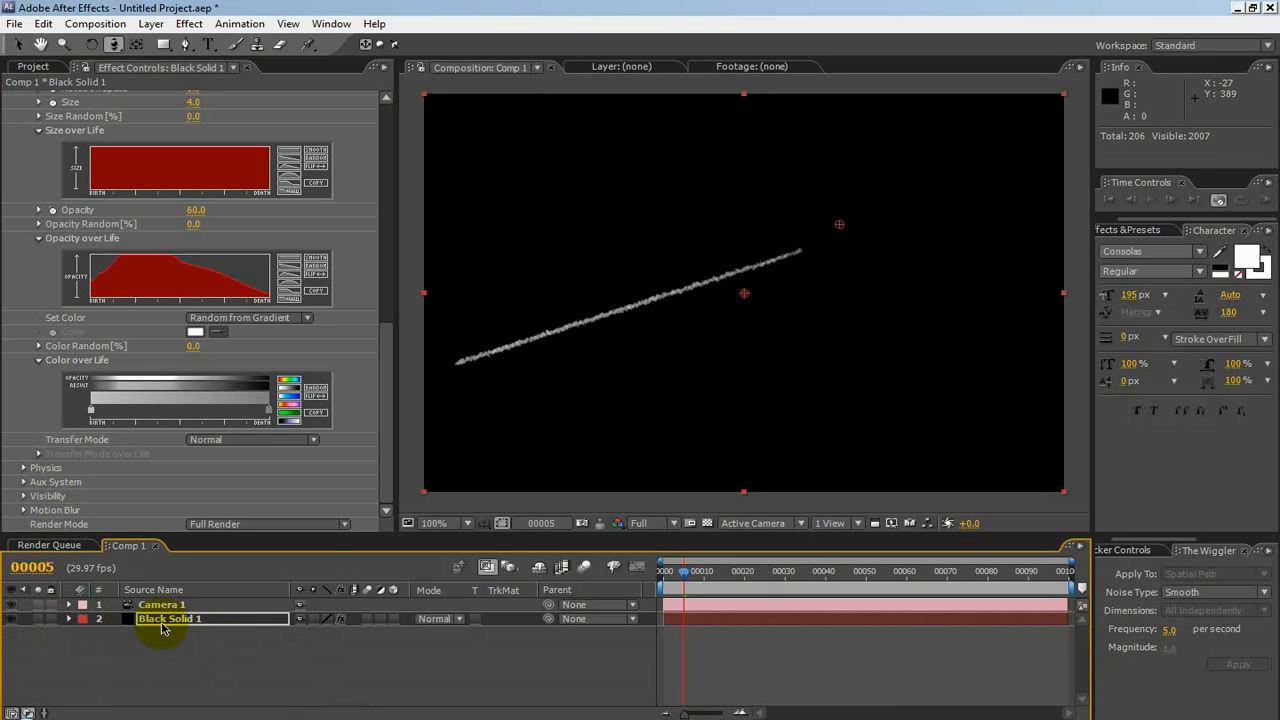
{"action": "left_click_drag", "start_coordinate": [380, 368], "coordinate": [386, 95]}
{"action": "left_click", "coordinate": [33, 66]}
{"action": "right_click", "coordinate": [63, 370]}
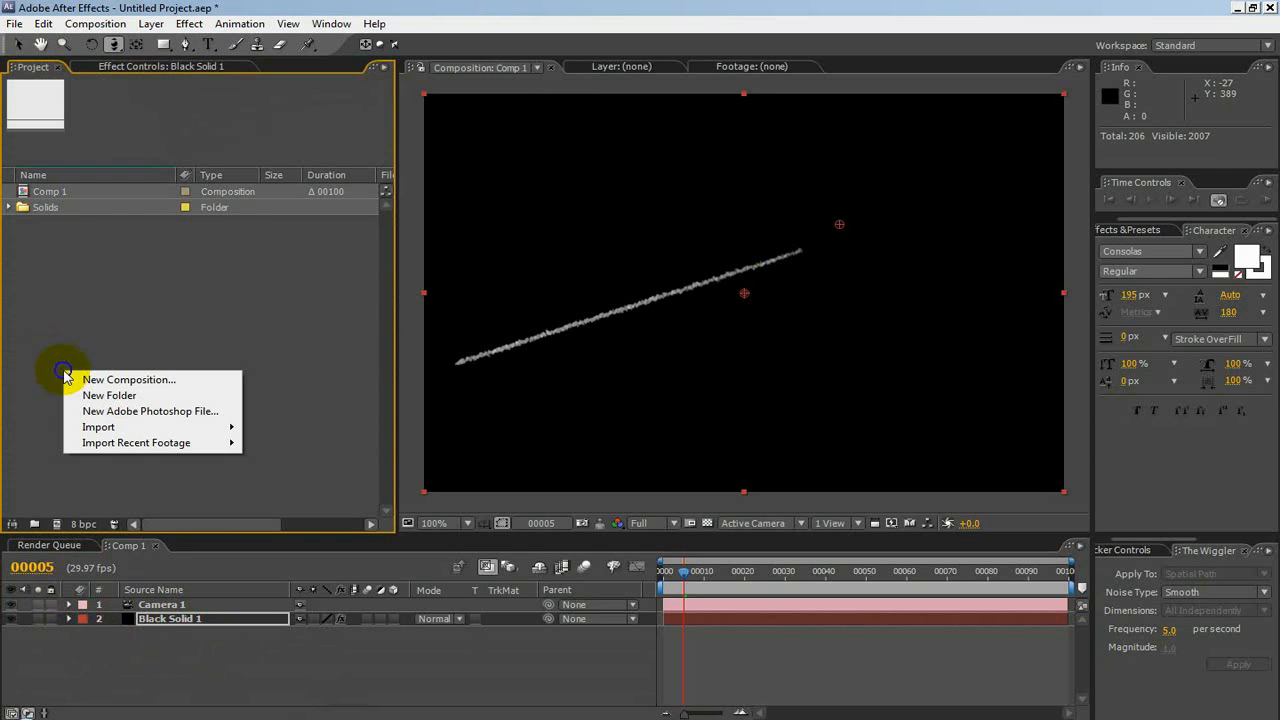
{"action": "mouse_move", "coordinate": [100, 427]}
{"action": "left_click", "coordinate": [314, 432]}
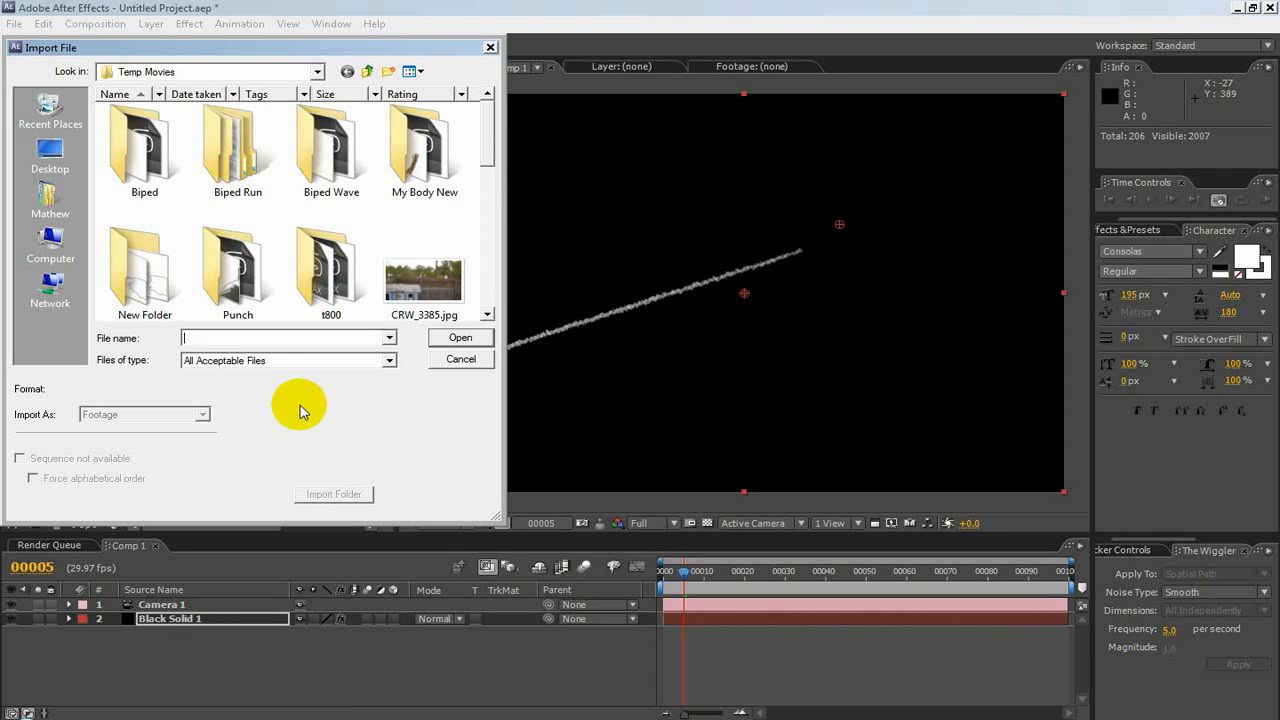
{"action": "left_click_drag", "start_coordinate": [486, 112], "coordinate": [486, 290]}
{"action": "left_click", "coordinate": [400, 158]}
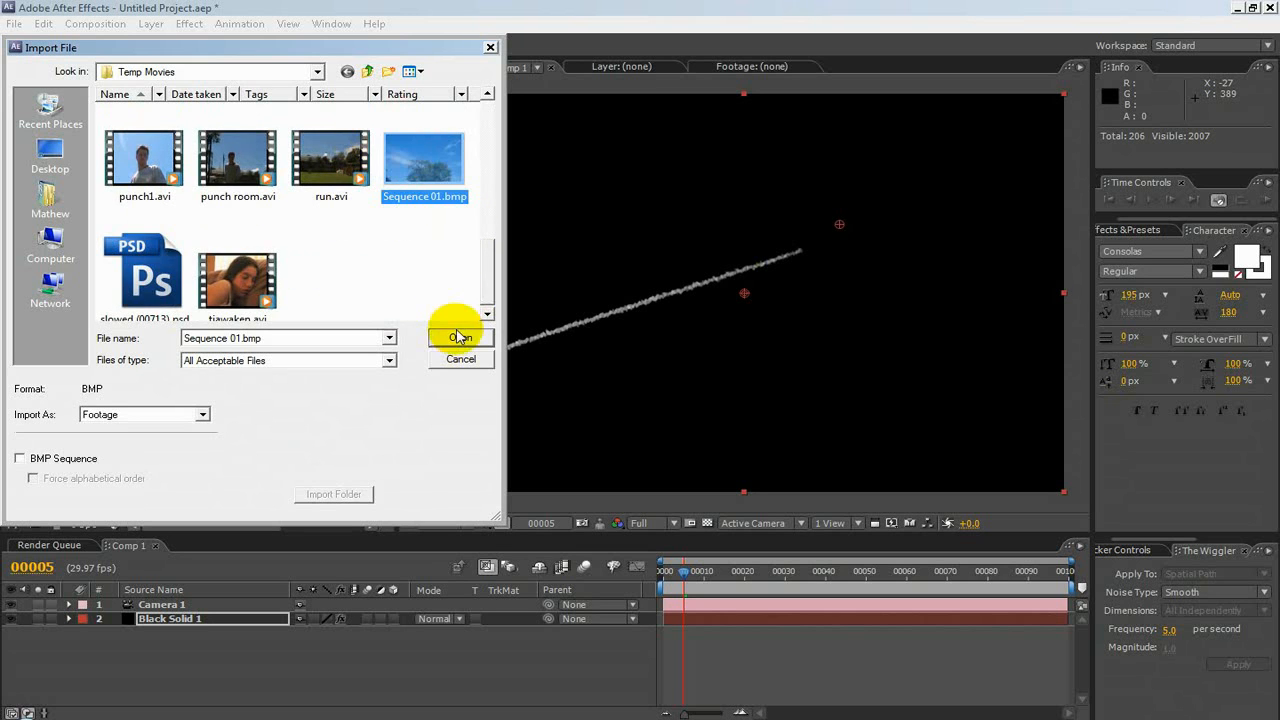
{"action": "left_click", "coordinate": [458, 336]}
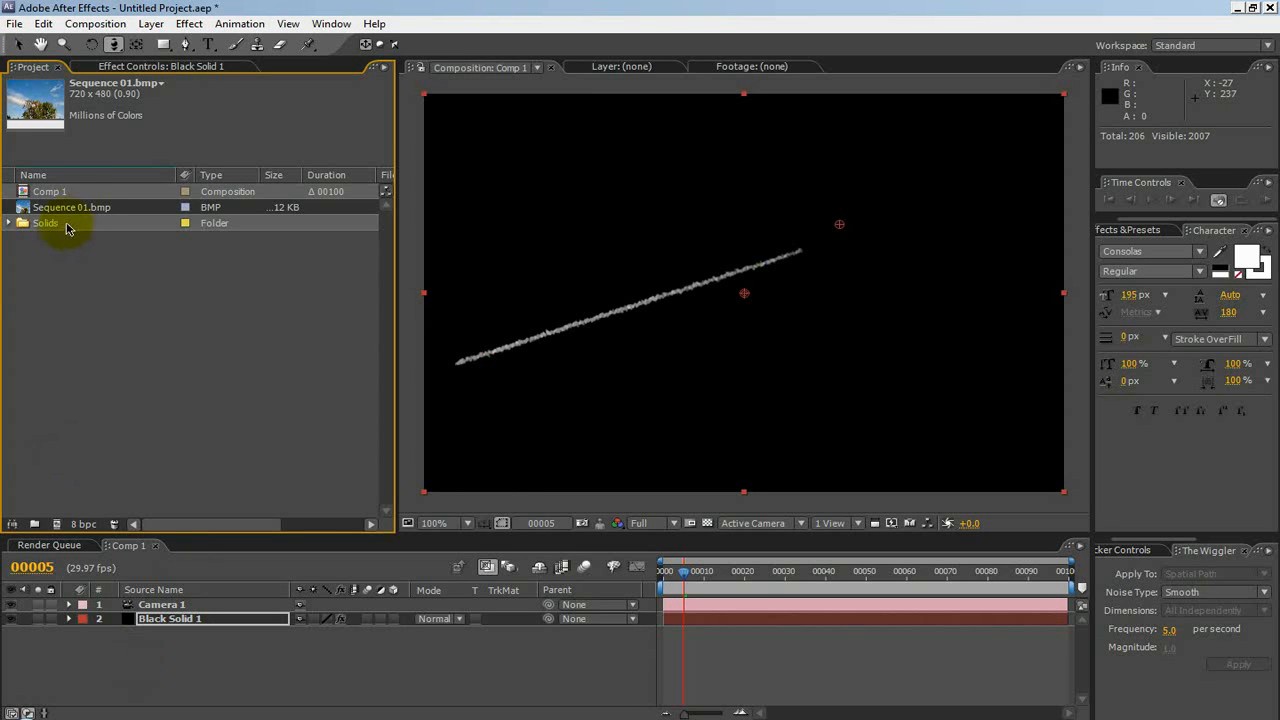
Place Sequence 01.bmp as the lowest layer of Comp 1 and stretch it horizontally to 134% to fill the frame width
{"action": "left_click_drag", "start_coordinate": [76, 213], "coordinate": [166, 648]}
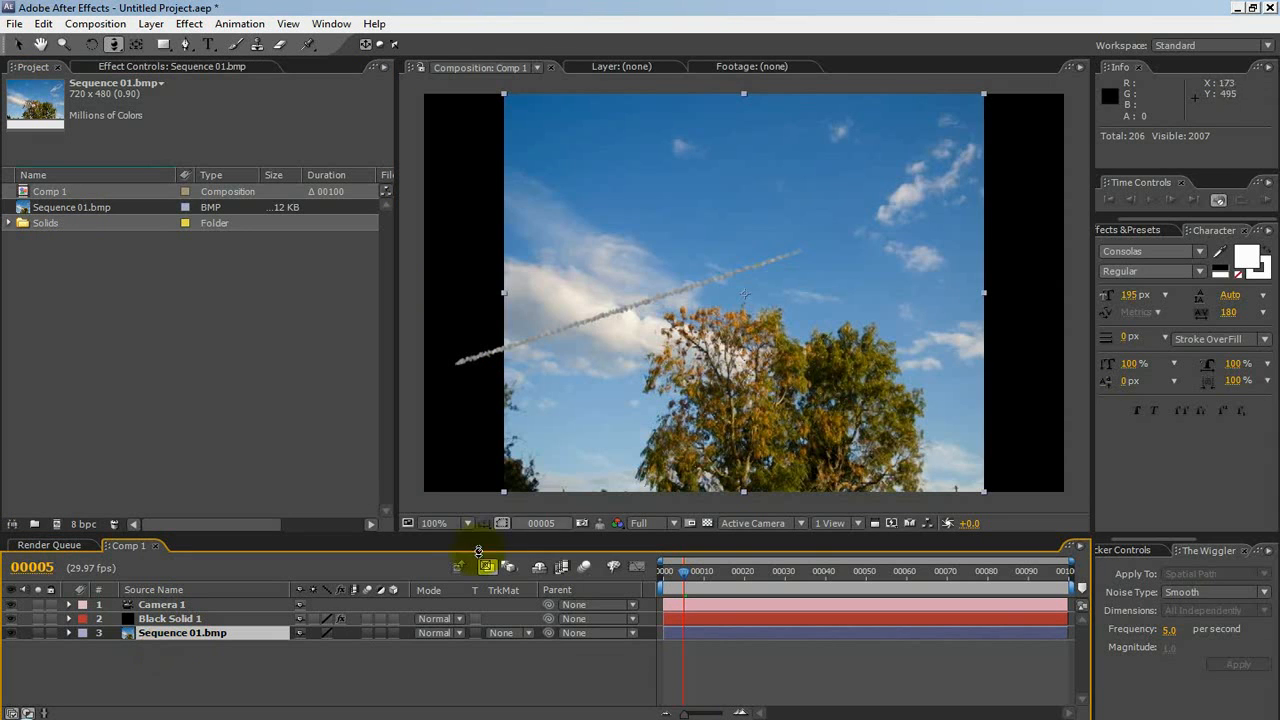
{"action": "left_click", "coordinate": [18, 44]}
{"action": "left_click_drag", "start_coordinate": [503, 295], "coordinate": [421, 297]}
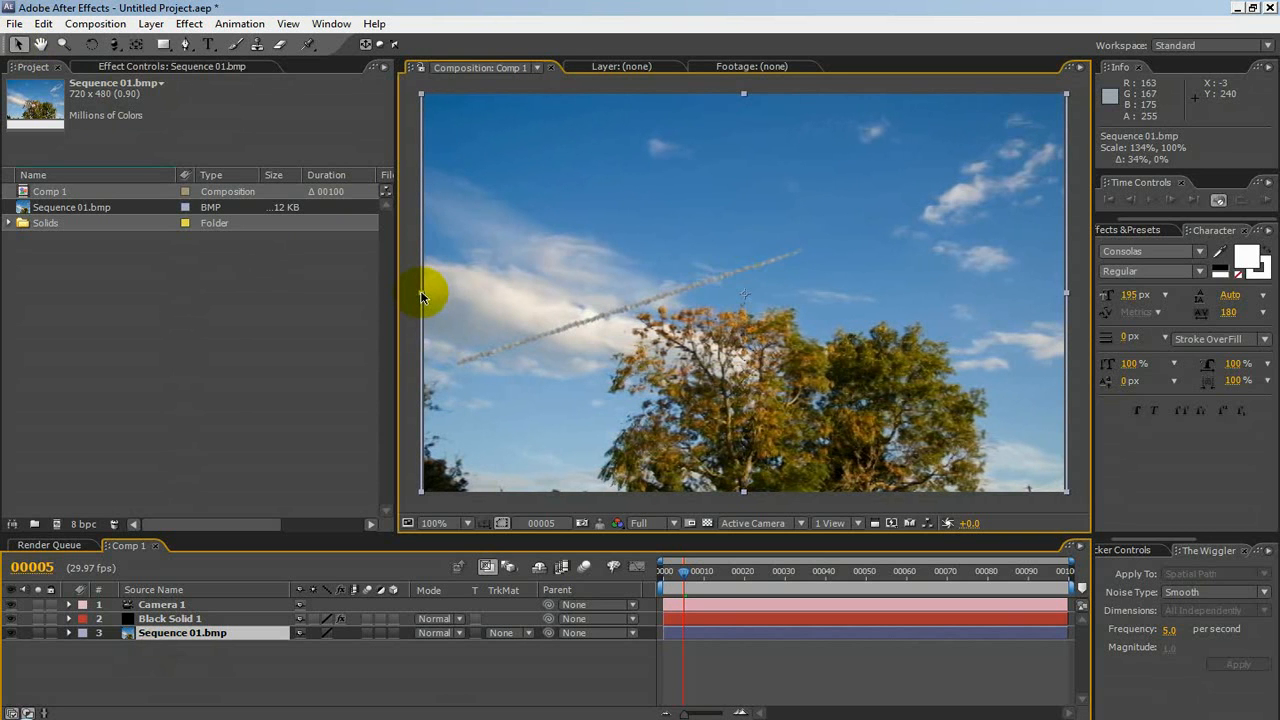
Pre-compose the Sequence 01.bmp layer and move the current time to frame 12
{"action": "left_click", "coordinate": [151, 23]}
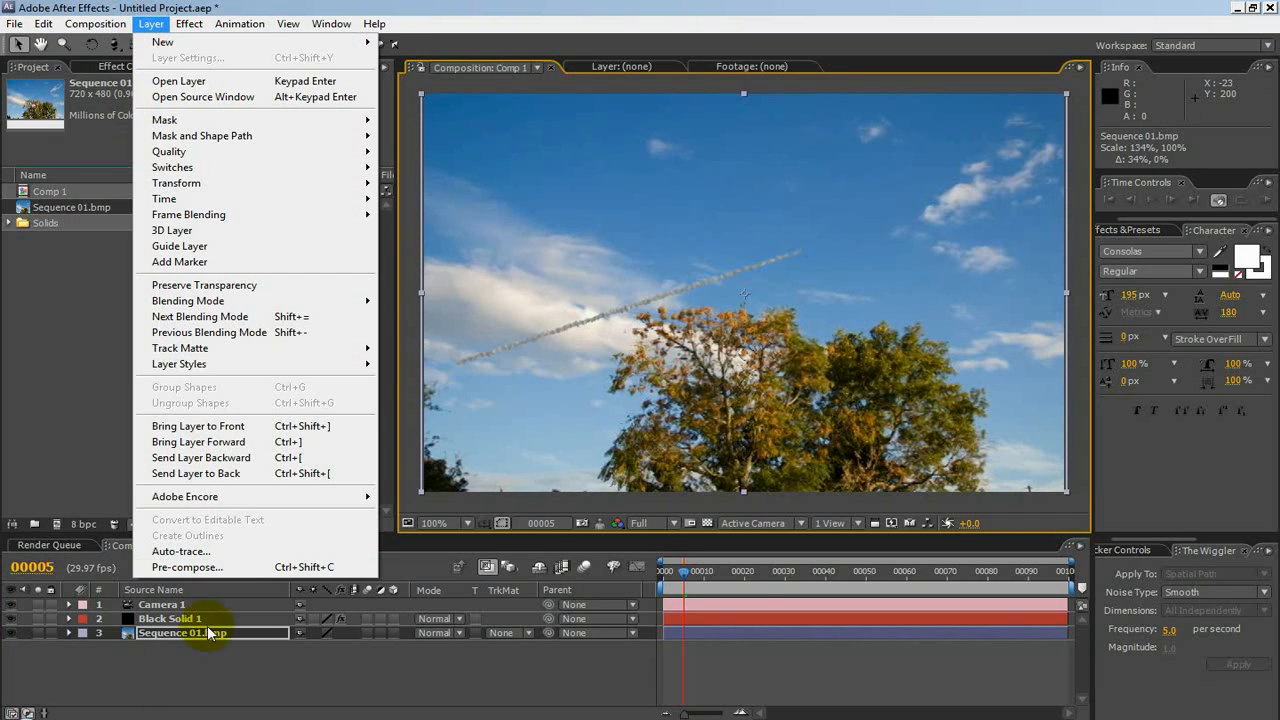
{"action": "left_click", "coordinate": [240, 567]}
{"action": "left_click", "coordinate": [660, 418]}
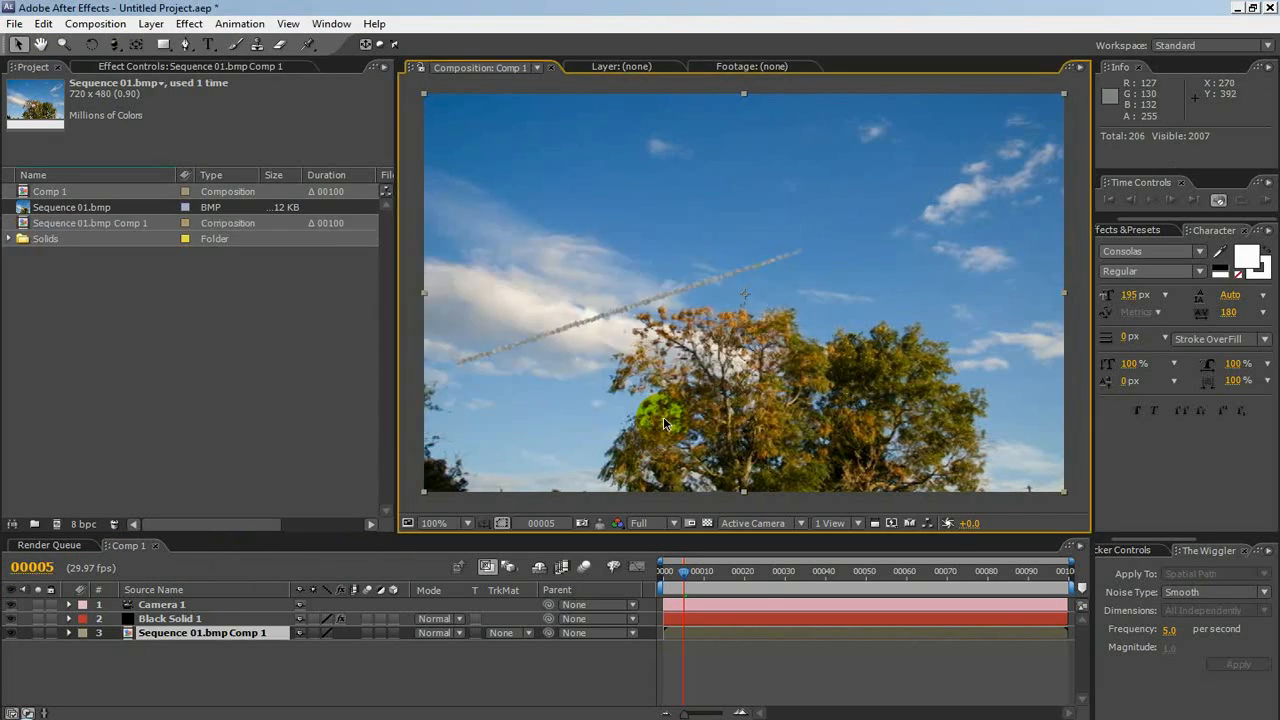
{"action": "left_click_drag", "start_coordinate": [686, 577], "coordinate": [711, 594]}
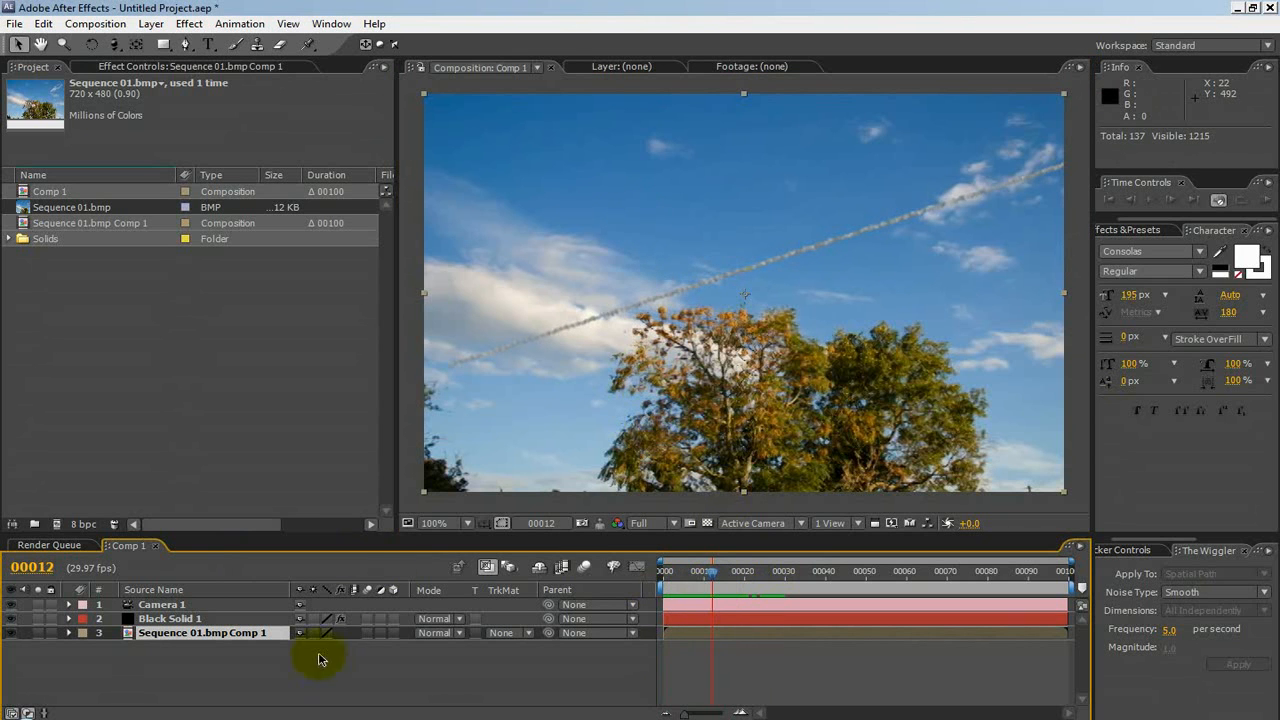
Set the particle Transfer Mode of the Particular effect on Black Solid 1 to Screen
{"action": "left_click", "coordinate": [172, 619]}
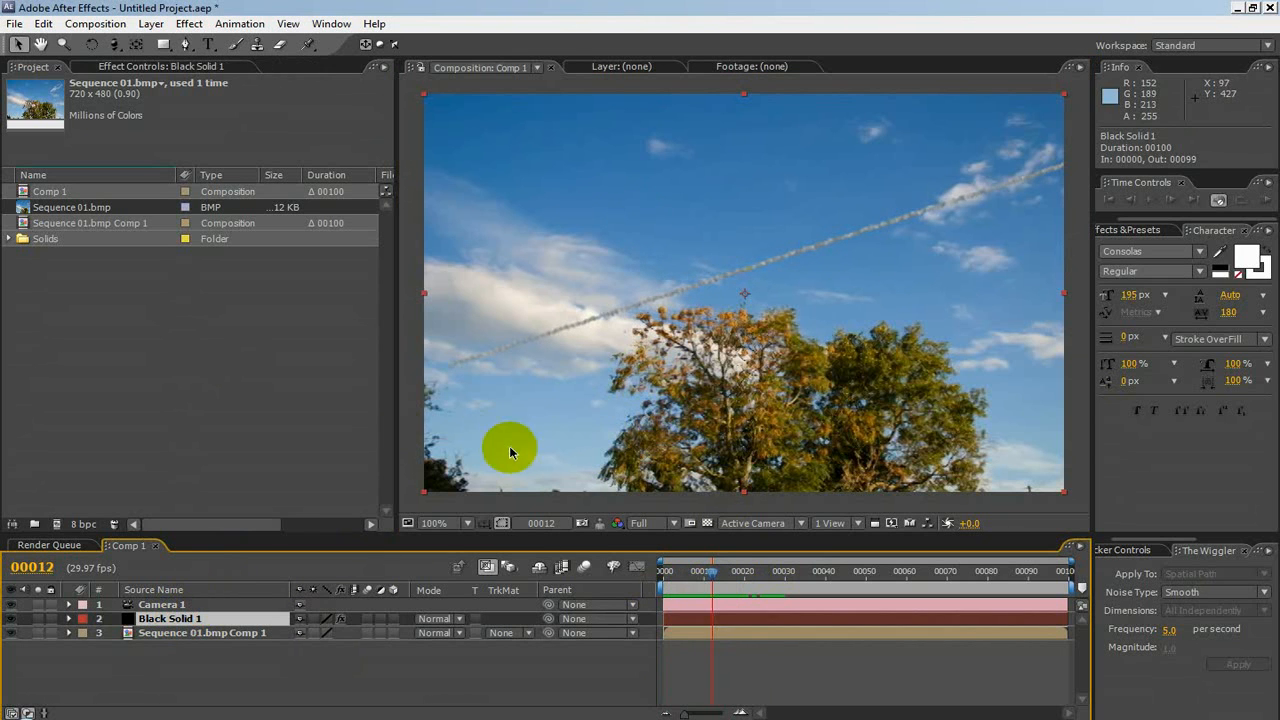
{"action": "left_click", "coordinate": [178, 67]}
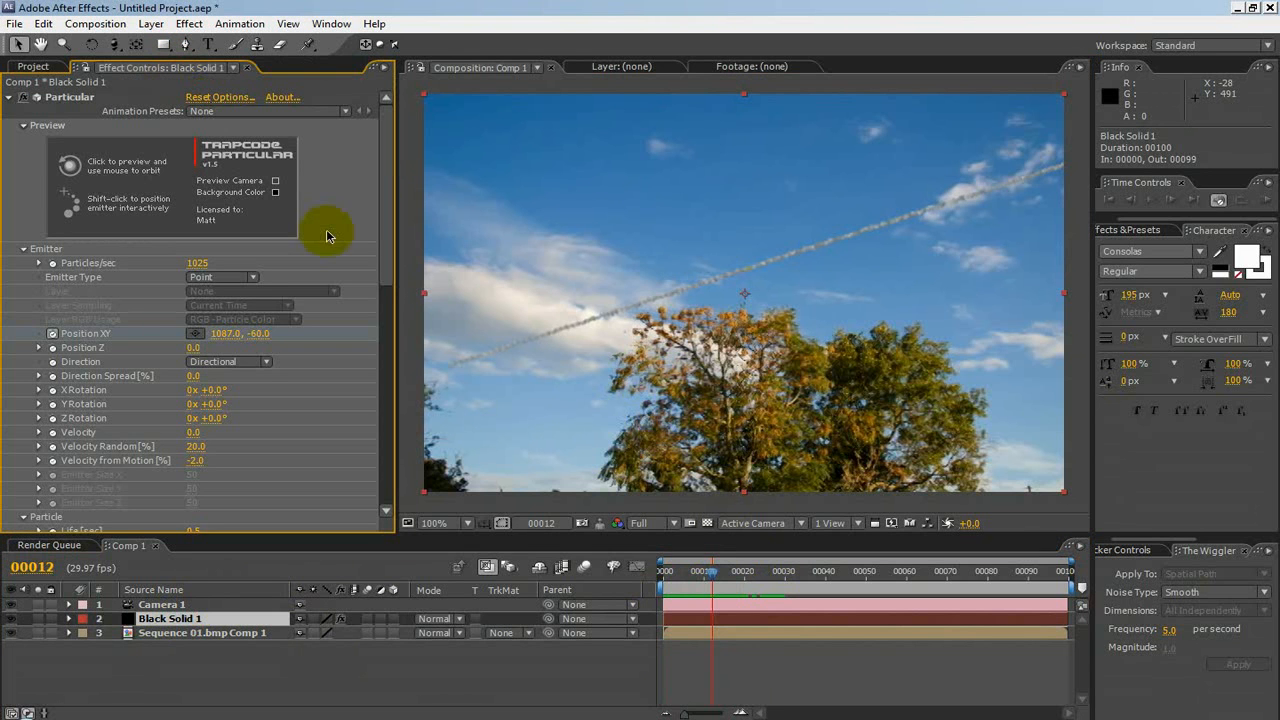
{"action": "left_click_drag", "start_coordinate": [389, 271], "coordinate": [408, 490]}
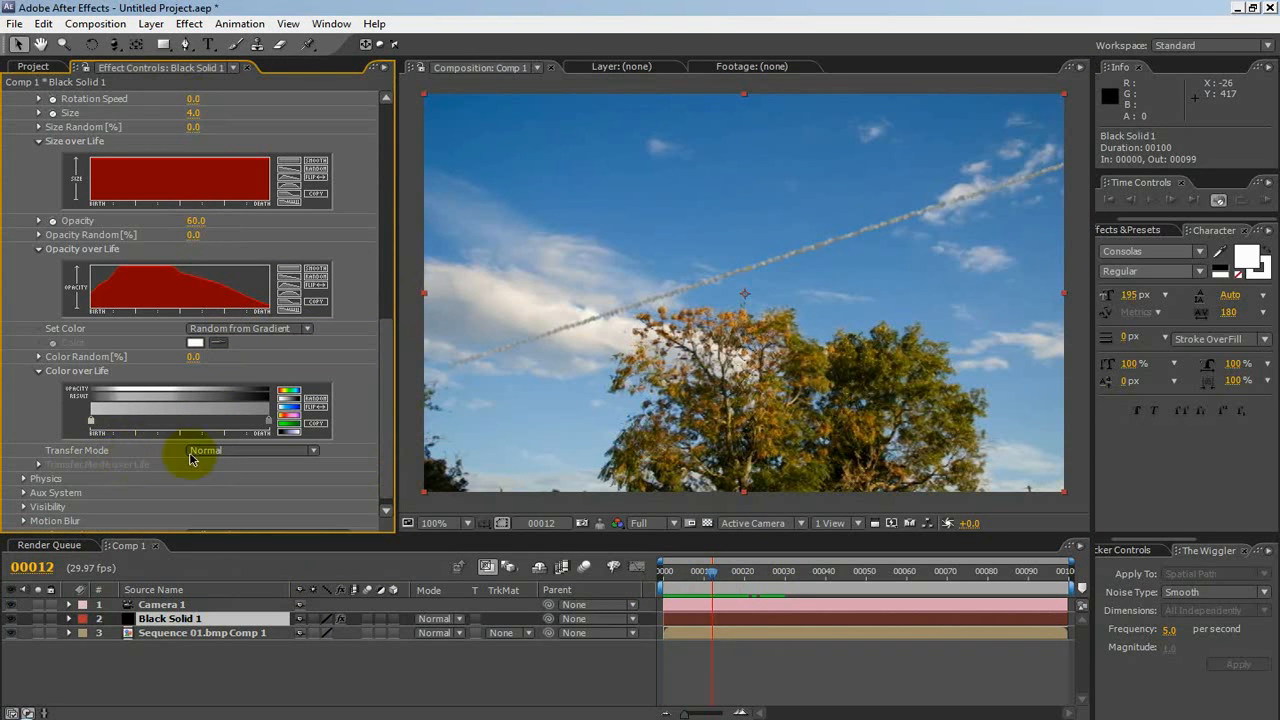
{"action": "left_click", "coordinate": [234, 450]}
{"action": "left_click", "coordinate": [240, 486]}
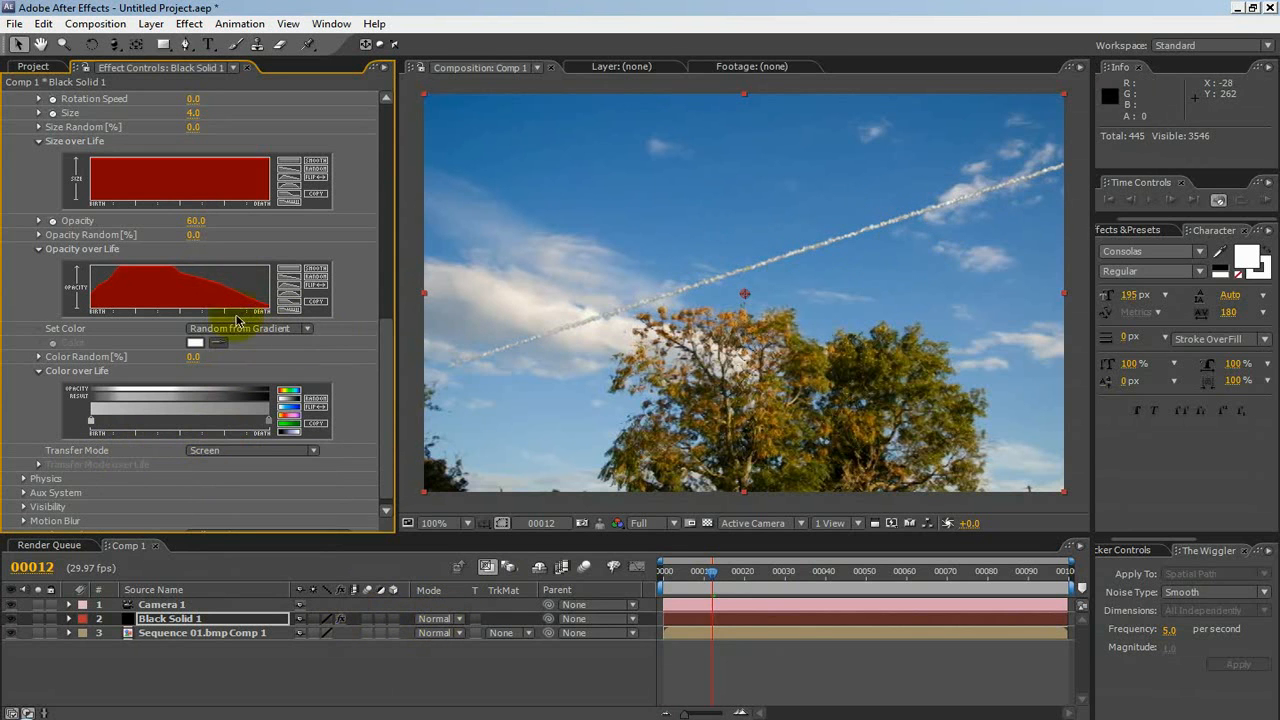
Try the Screen blending mode on the Black Solid 1 layer, then return it to Normal
{"action": "left_click", "coordinate": [428, 621]}
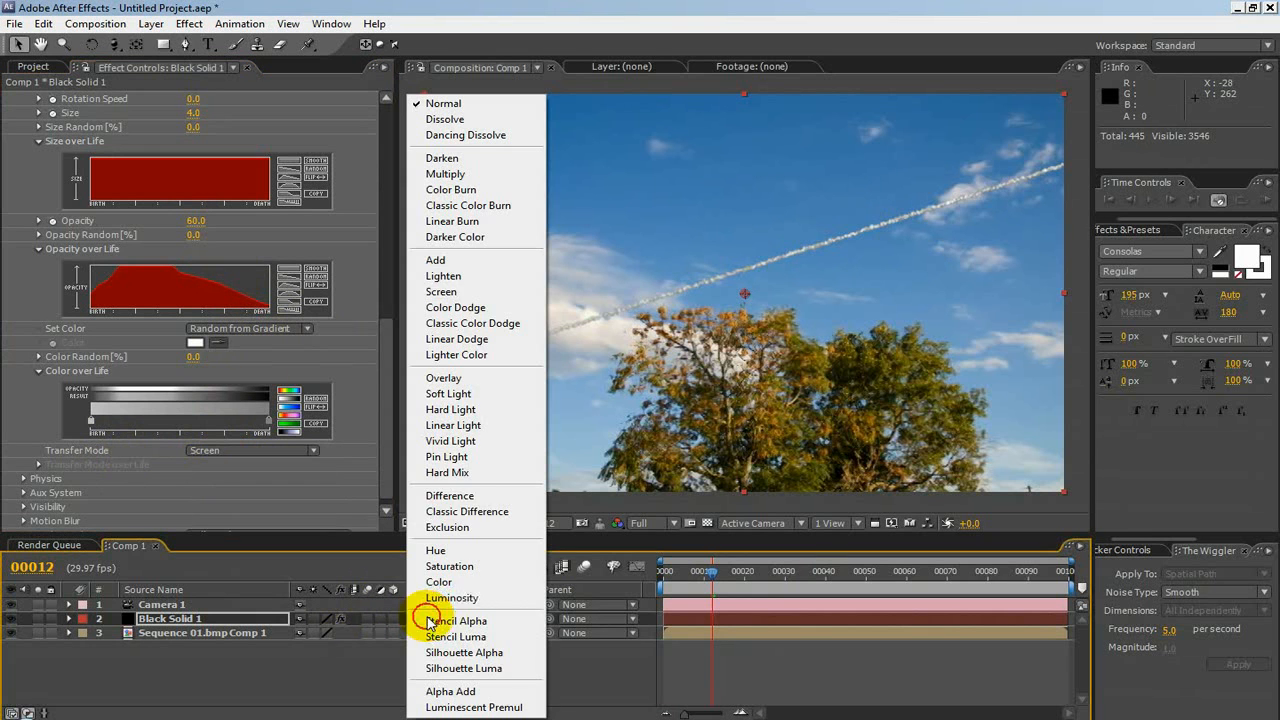
{"action": "left_click", "coordinate": [468, 290]}
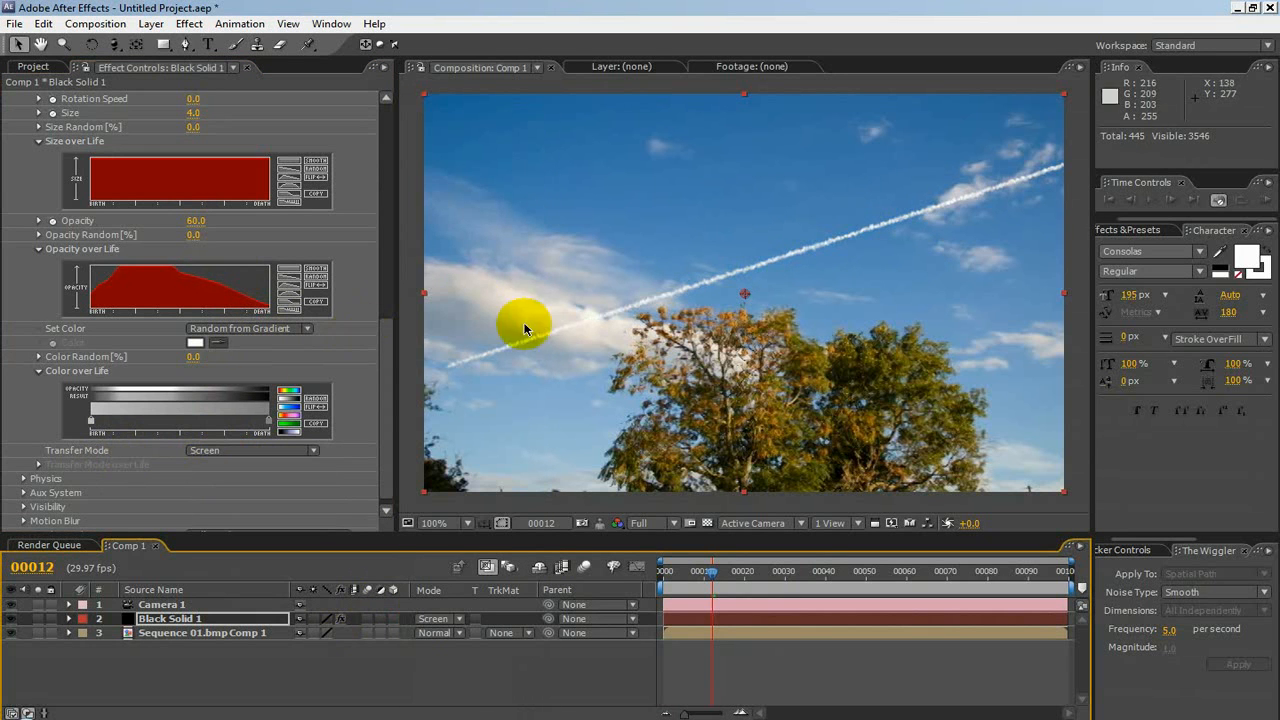
{"action": "left_click", "coordinate": [434, 620]}
{"action": "left_click", "coordinate": [455, 102]}
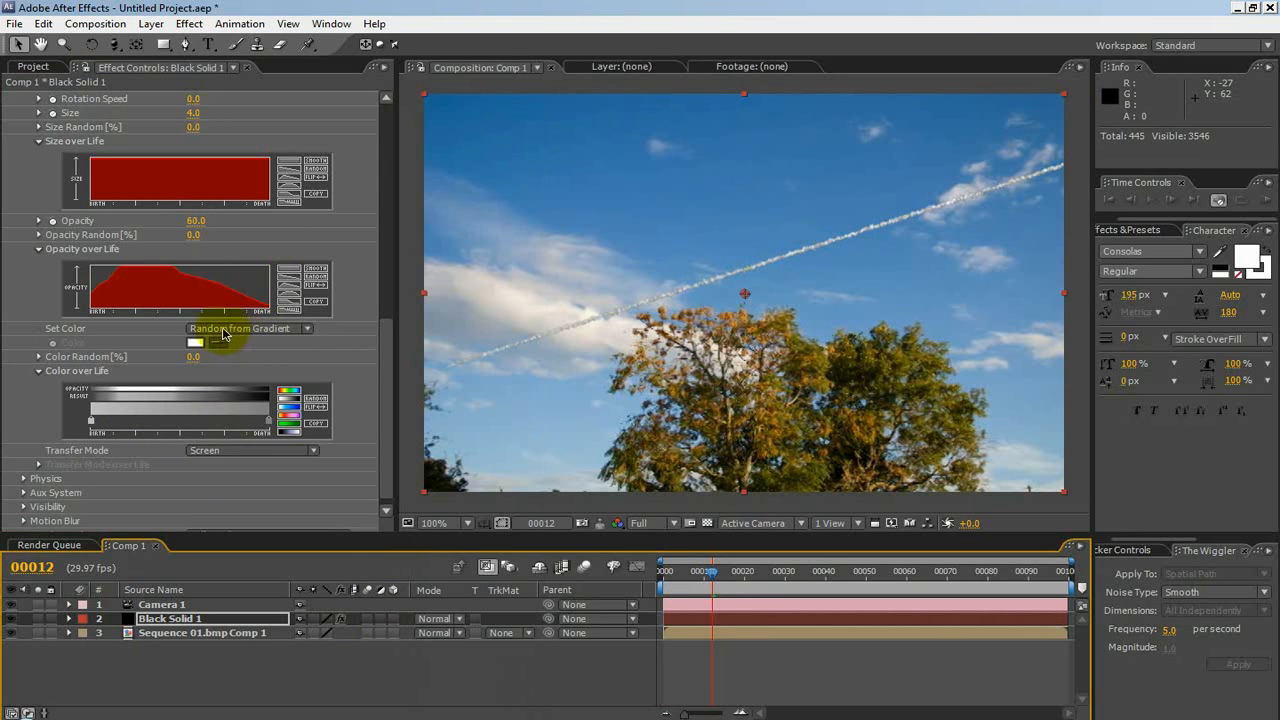
Lower the particle Opacity to 31 and set the particle Size to 5
{"action": "left_click_drag", "start_coordinate": [180, 224], "coordinate": [159, 228]}
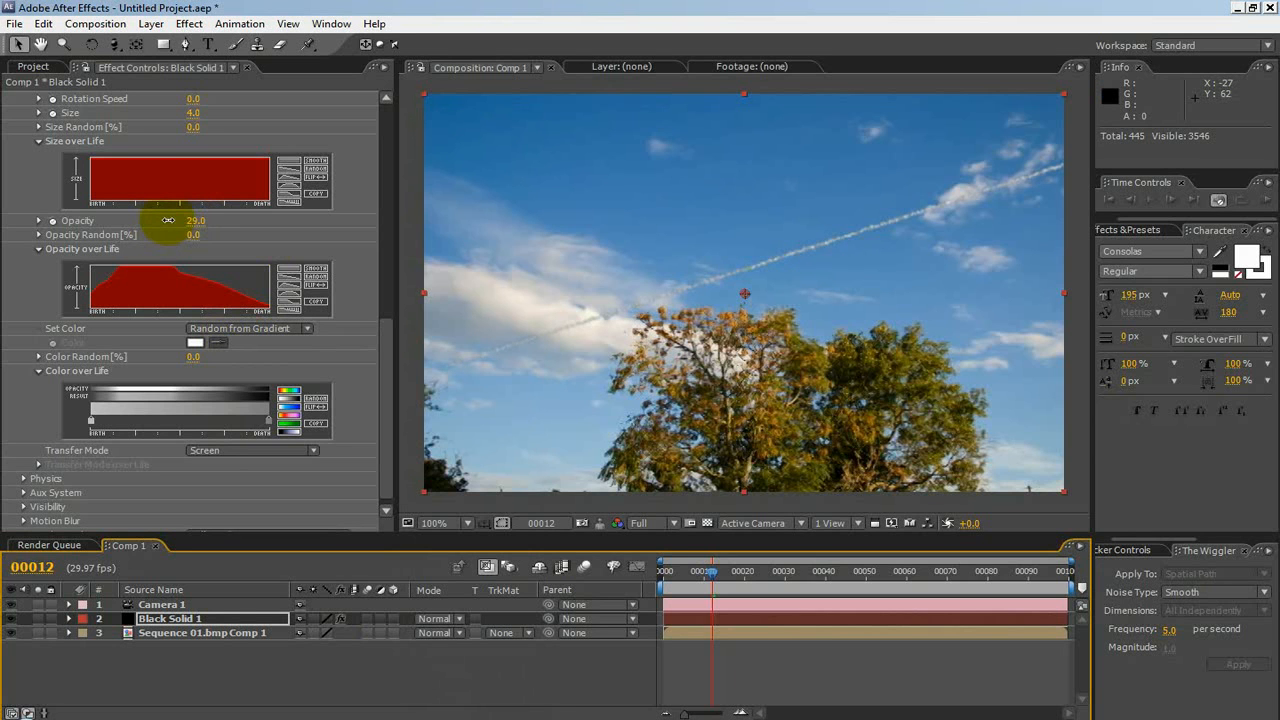
{"action": "left_click", "coordinate": [190, 113]}
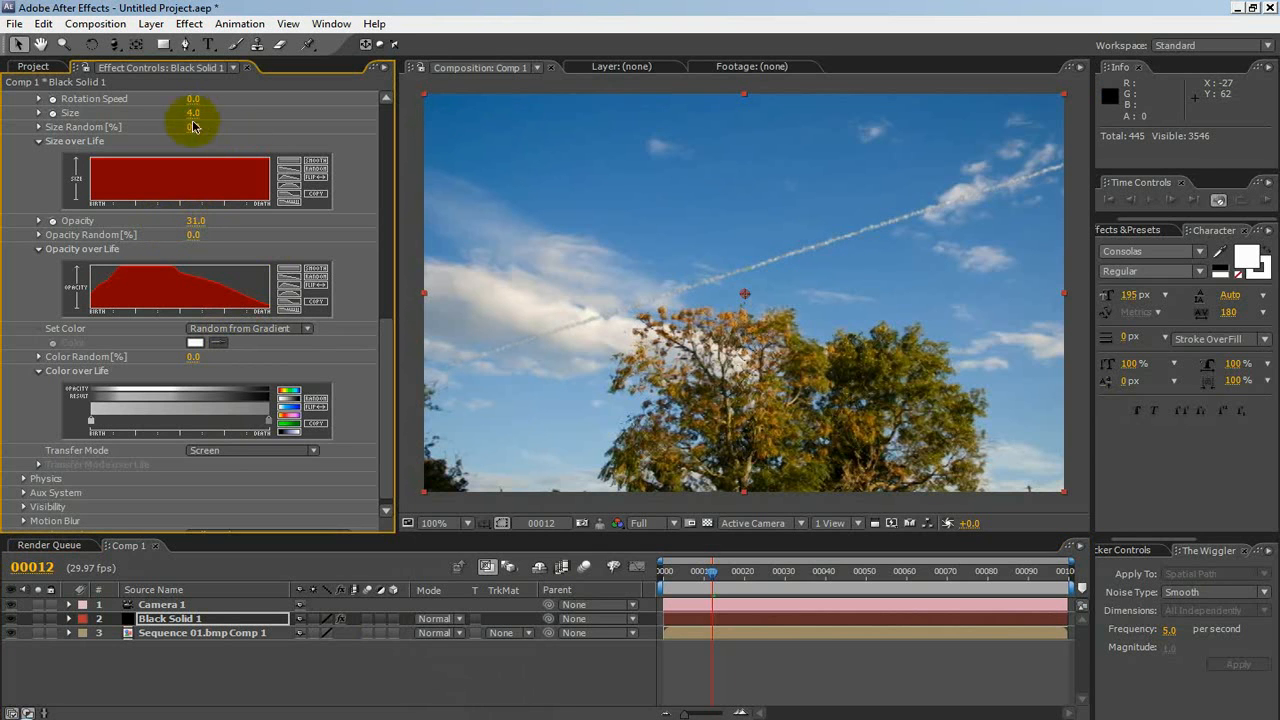
{"action": "type", "text": "5"}
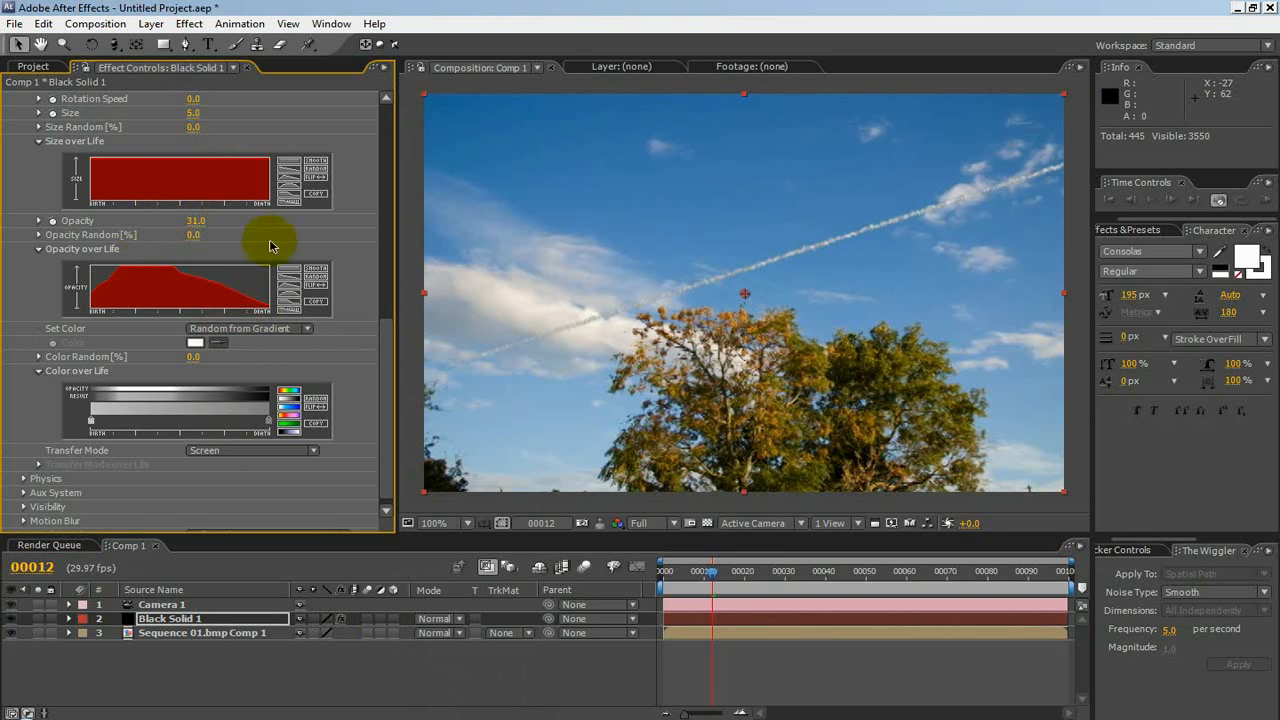
Set the particle Size to 7 and the Opacity to 18, checking the trail at frames 7 and 9
{"action": "left_click_drag", "start_coordinate": [716, 574], "coordinate": [697, 597]}
{"action": "mouse_move", "coordinate": [191, 113]}
{"action": "left_mouse_down"}
{"action": "mouse_move", "coordinate": [203, 104]}
{"action": "mouse_move", "coordinate": [174, 126]}
{"action": "left_mouse_up"}
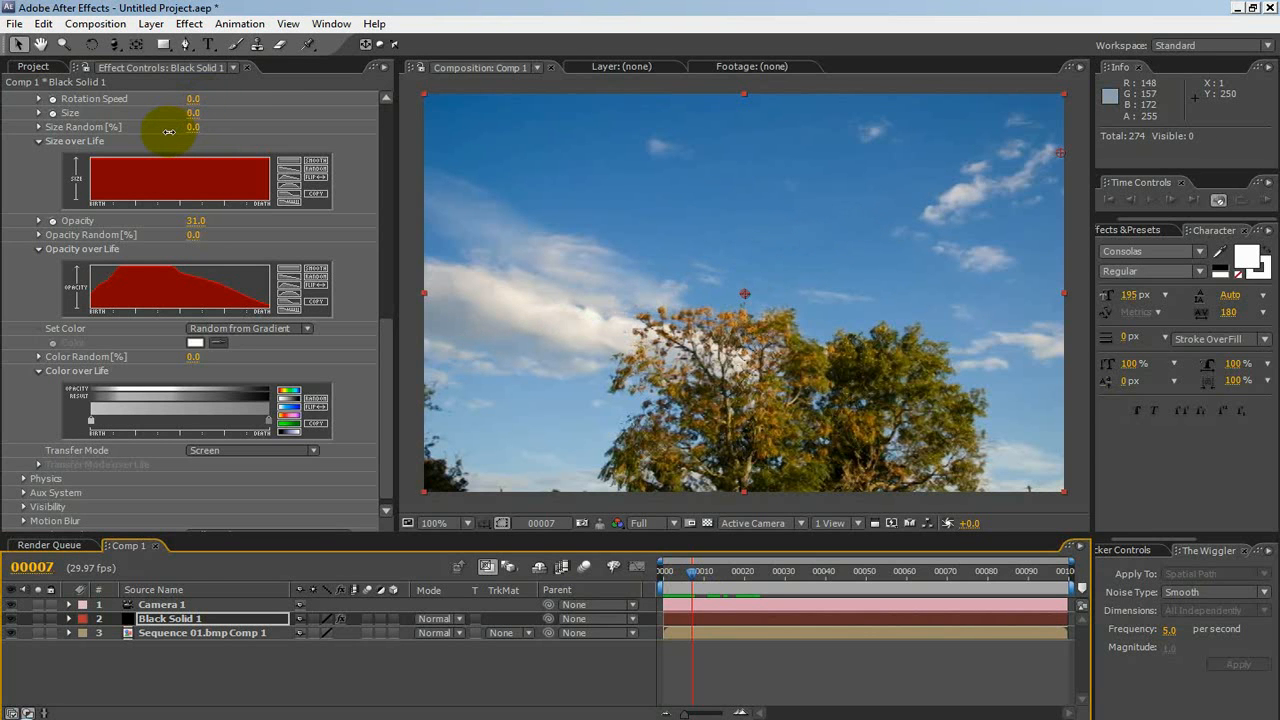
{"action": "left_click_drag", "start_coordinate": [169, 131], "coordinate": [172, 130]}
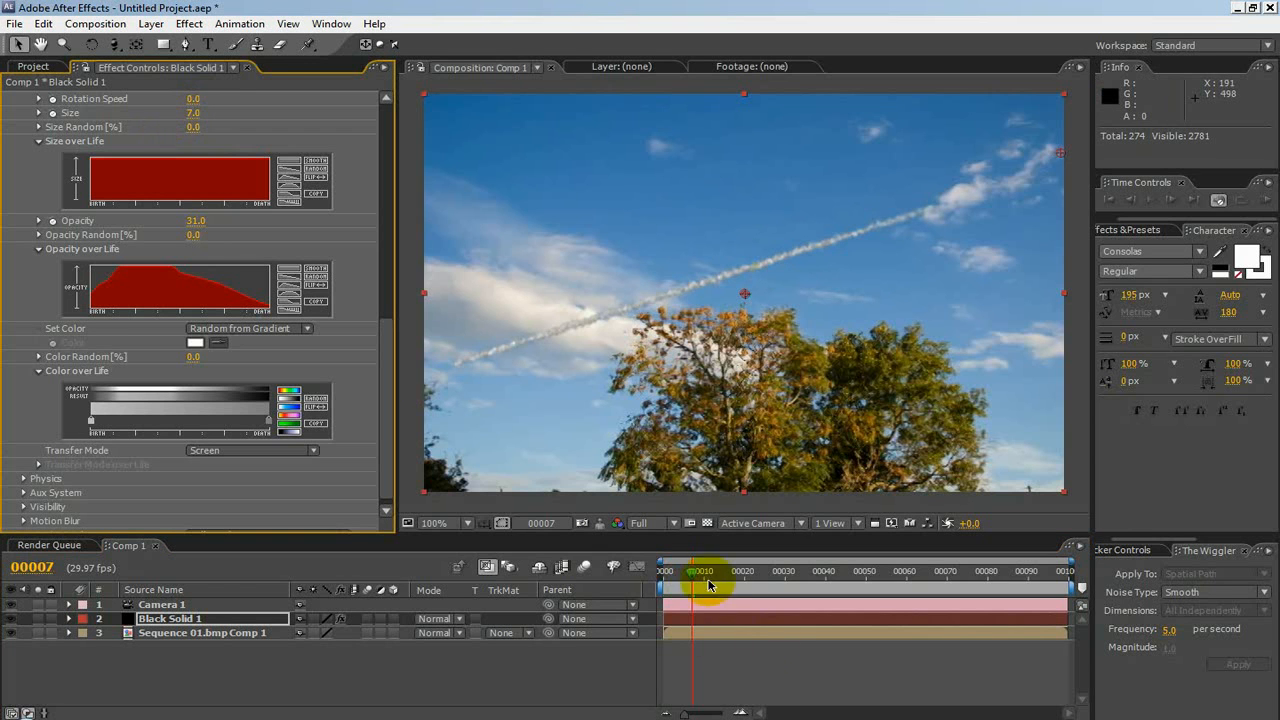
{"action": "left_click_drag", "start_coordinate": [694, 572], "coordinate": [700, 617]}
{"action": "left_click", "coordinate": [200, 229]}
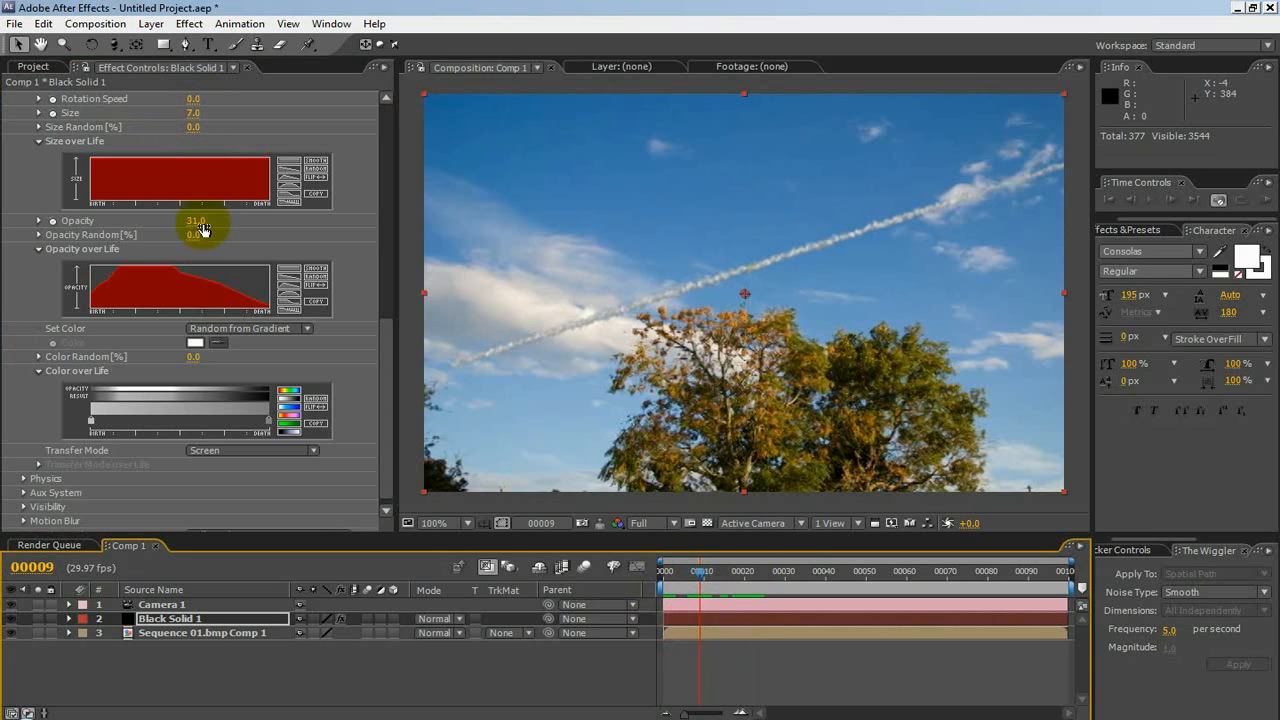
{"action": "mouse_move", "coordinate": [200, 219]}
{"action": "left_mouse_down"}
{"action": "mouse_move", "coordinate": [177, 229]}
{"action": "mouse_move", "coordinate": [192, 230]}
{"action": "left_mouse_up"}
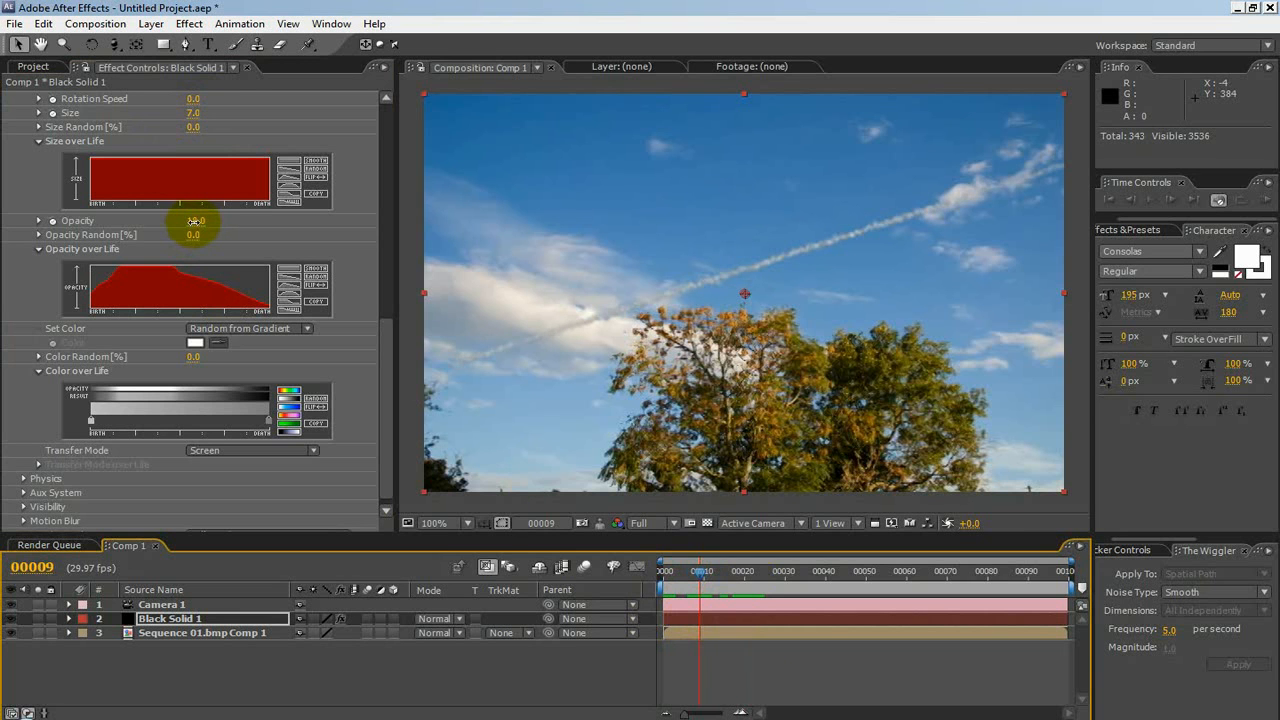
Raise the emitter's Particles/sec to 1650
{"action": "left_click_drag", "start_coordinate": [387, 392], "coordinate": [381, 170]}
{"action": "left_click_drag", "start_coordinate": [194, 262], "coordinate": [749, 300]}
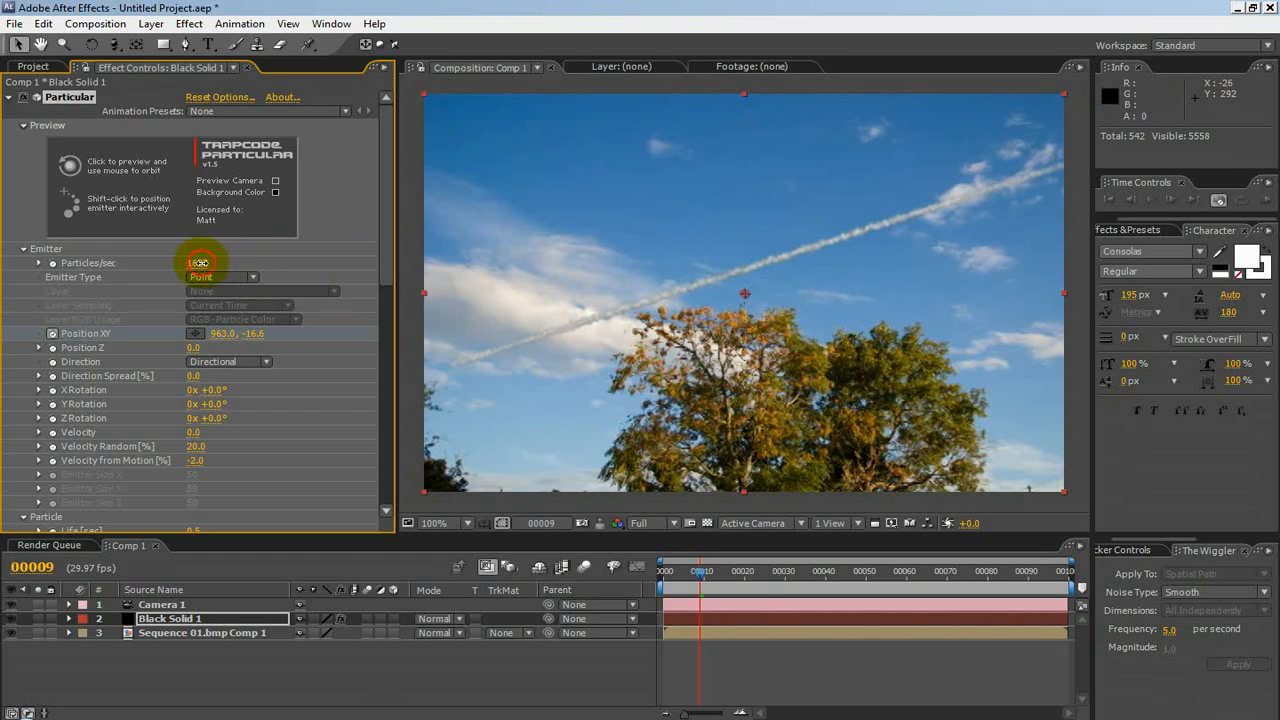
{"action": "left_click_drag", "start_coordinate": [222, 260], "coordinate": [227, 261]}
Lighten the birth colour stop of the Color over Life gradient to RGB 234, 234, 234
{"action": "left_click_drag", "start_coordinate": [383, 268], "coordinate": [314, 354]}
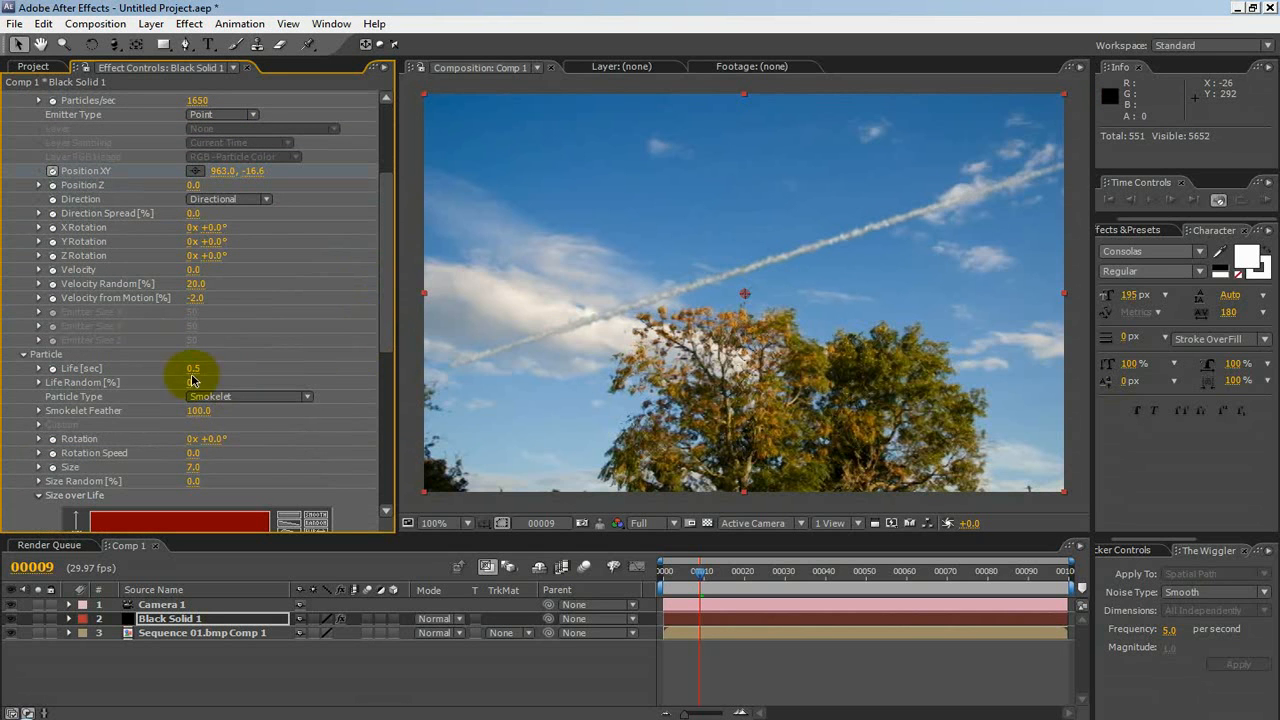
{"action": "left_click_drag", "start_coordinate": [385, 350], "coordinate": [403, 366]}
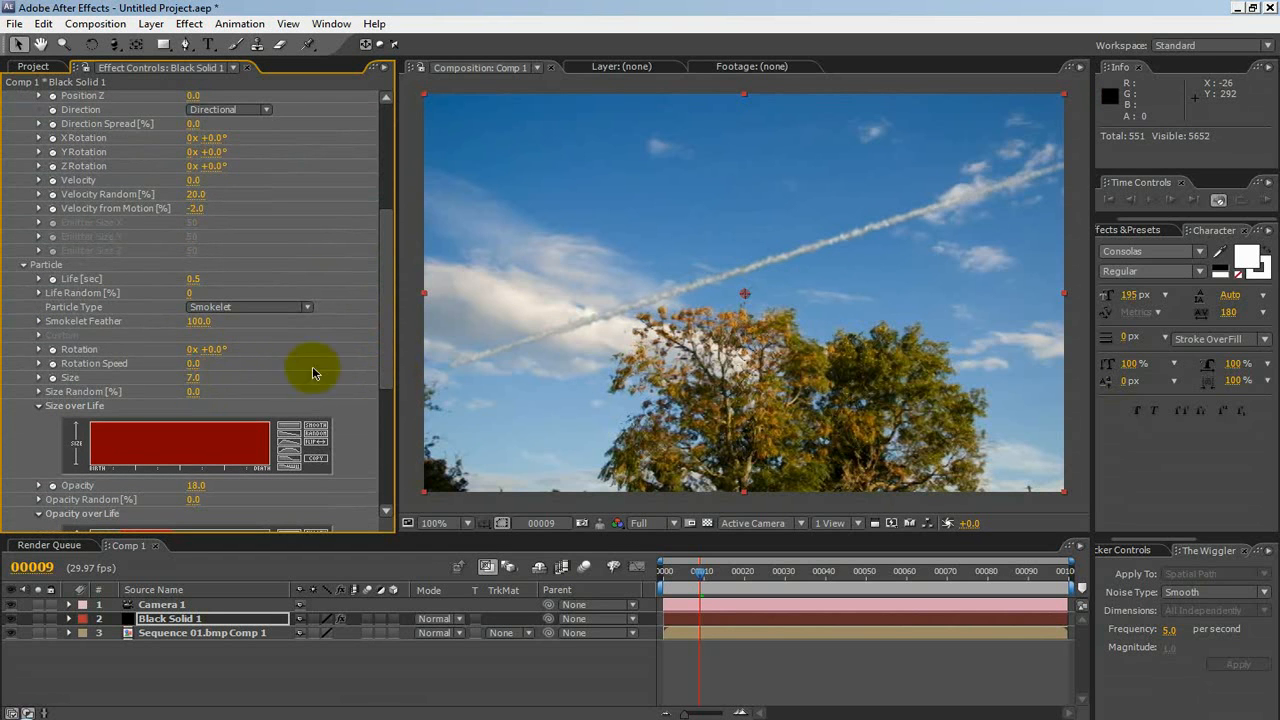
{"action": "left_click_drag", "start_coordinate": [383, 357], "coordinate": [386, 509]}
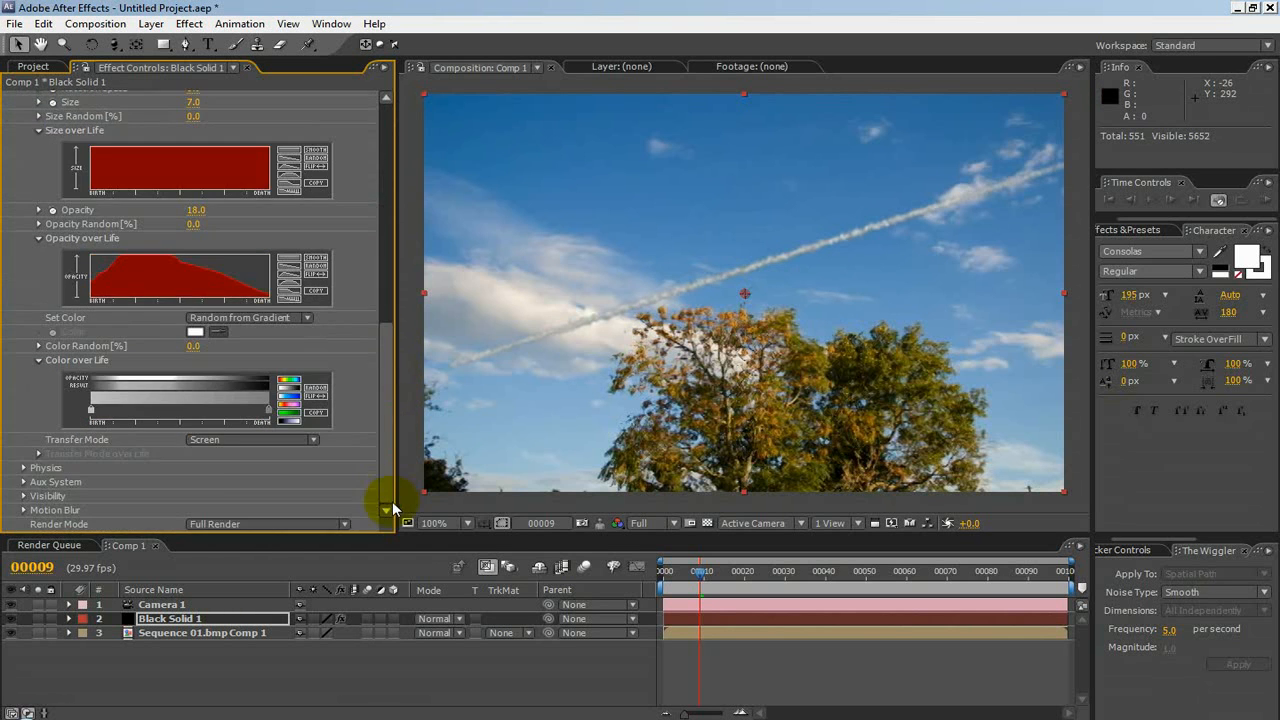
{"action": "double_click", "coordinate": [90, 412]}
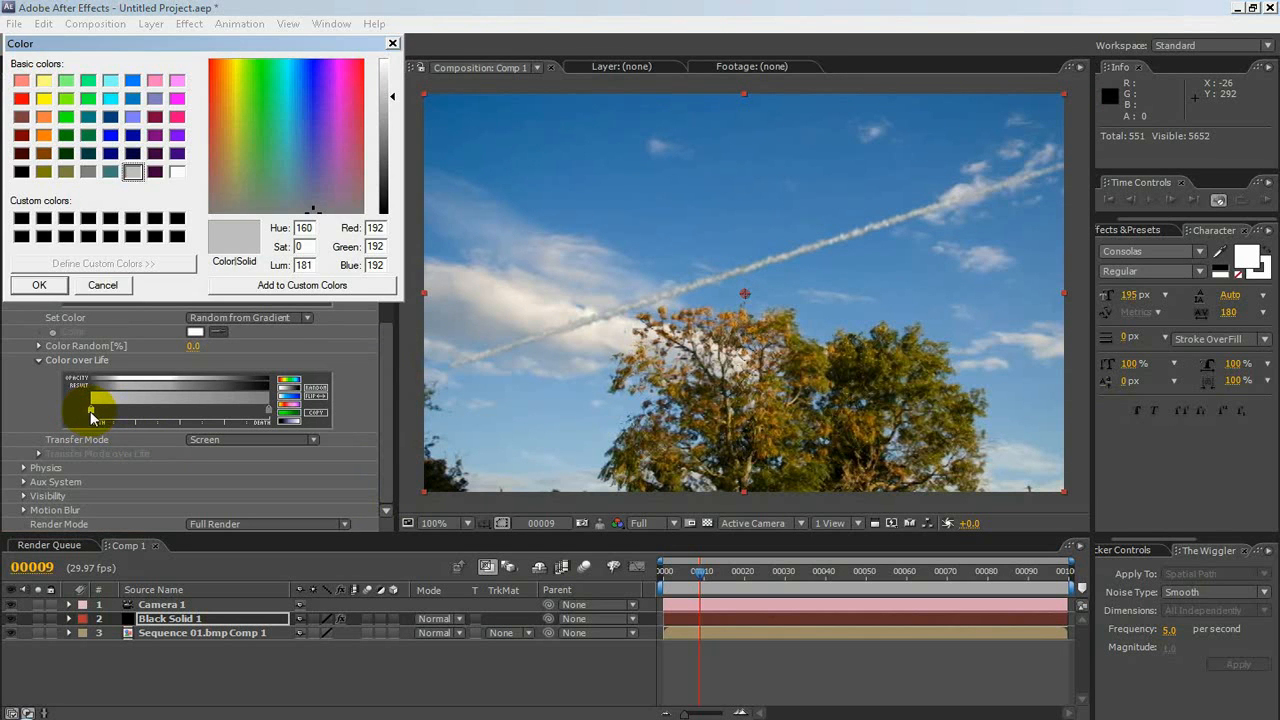
{"action": "mouse_move", "coordinate": [394, 86]}
{"action": "left_mouse_down"}
{"action": "mouse_move", "coordinate": [388, 65]}
{"action": "mouse_move", "coordinate": [393, 79]}
{"action": "left_mouse_up"}
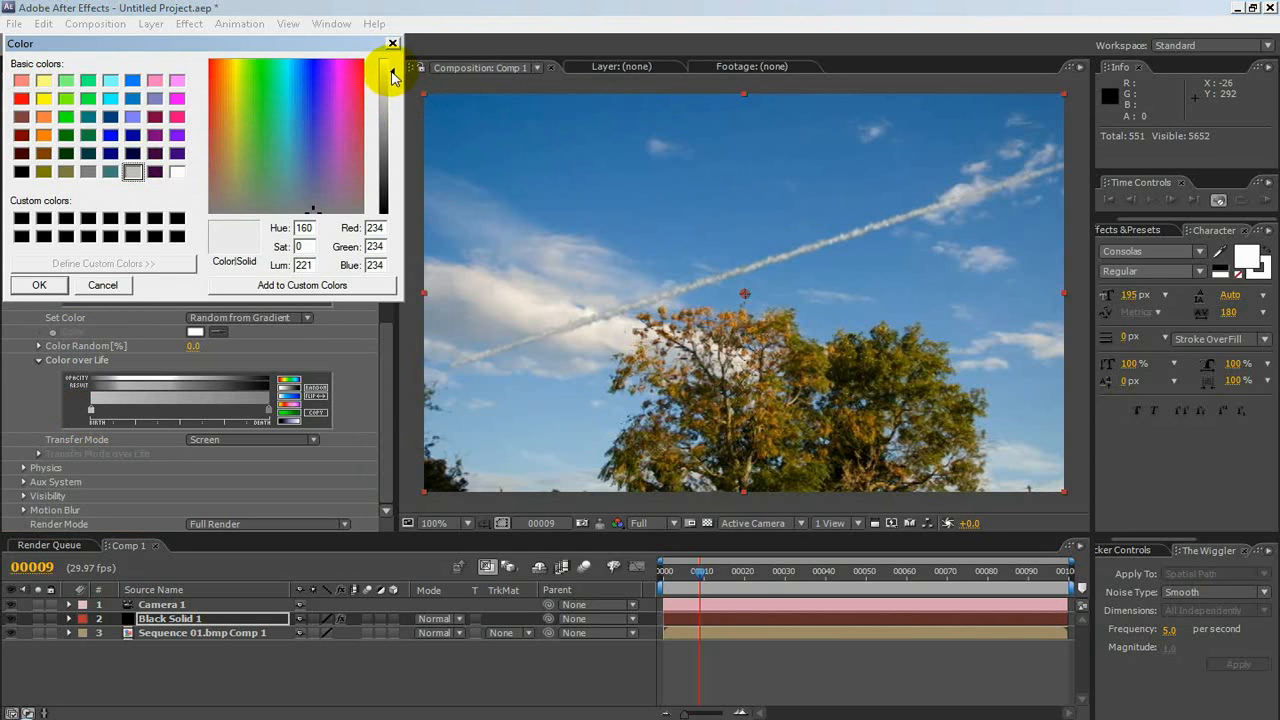
{"action": "left_click", "coordinate": [40, 284]}
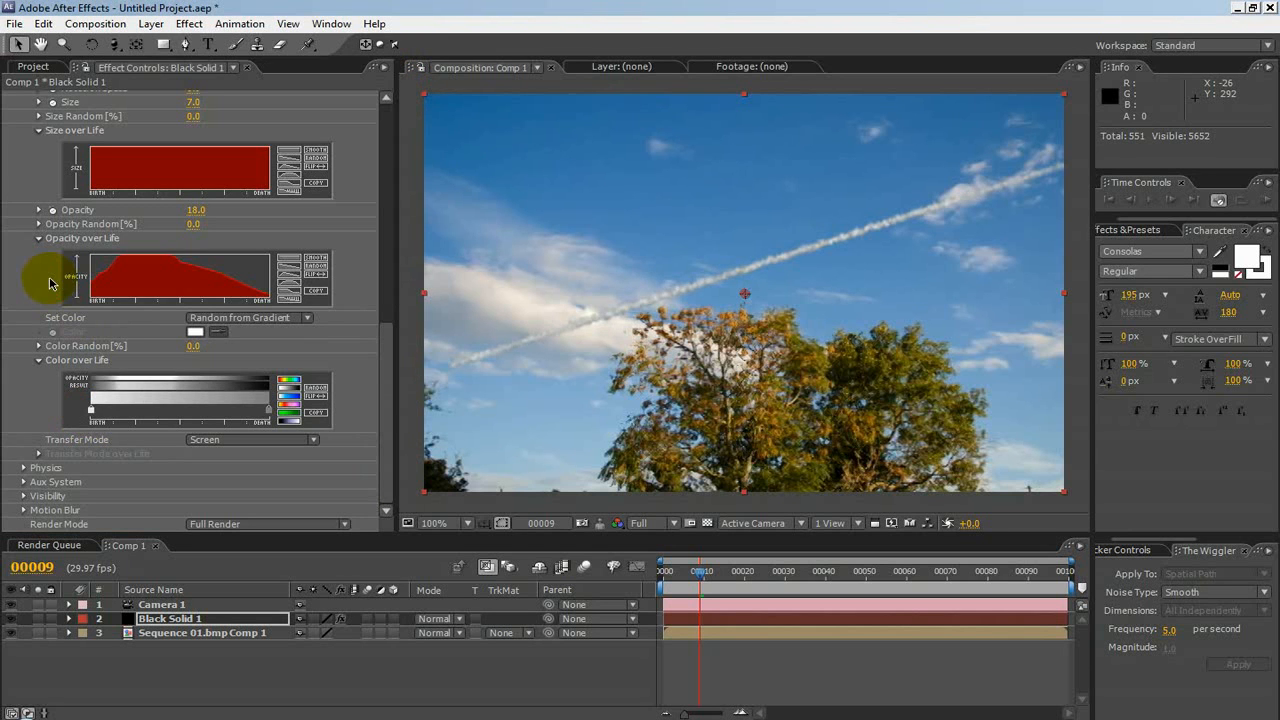
Lower the particle Opacity to 10, check the trail at frame 12 and play a RAM preview from frame 0
{"action": "mouse_move", "coordinate": [700, 582]}
{"action": "left_mouse_down"}
{"action": "mouse_move", "coordinate": [777, 563]}
{"action": "mouse_move", "coordinate": [686, 563]}
{"action": "mouse_move", "coordinate": [712, 563]}
{"action": "left_mouse_up"}
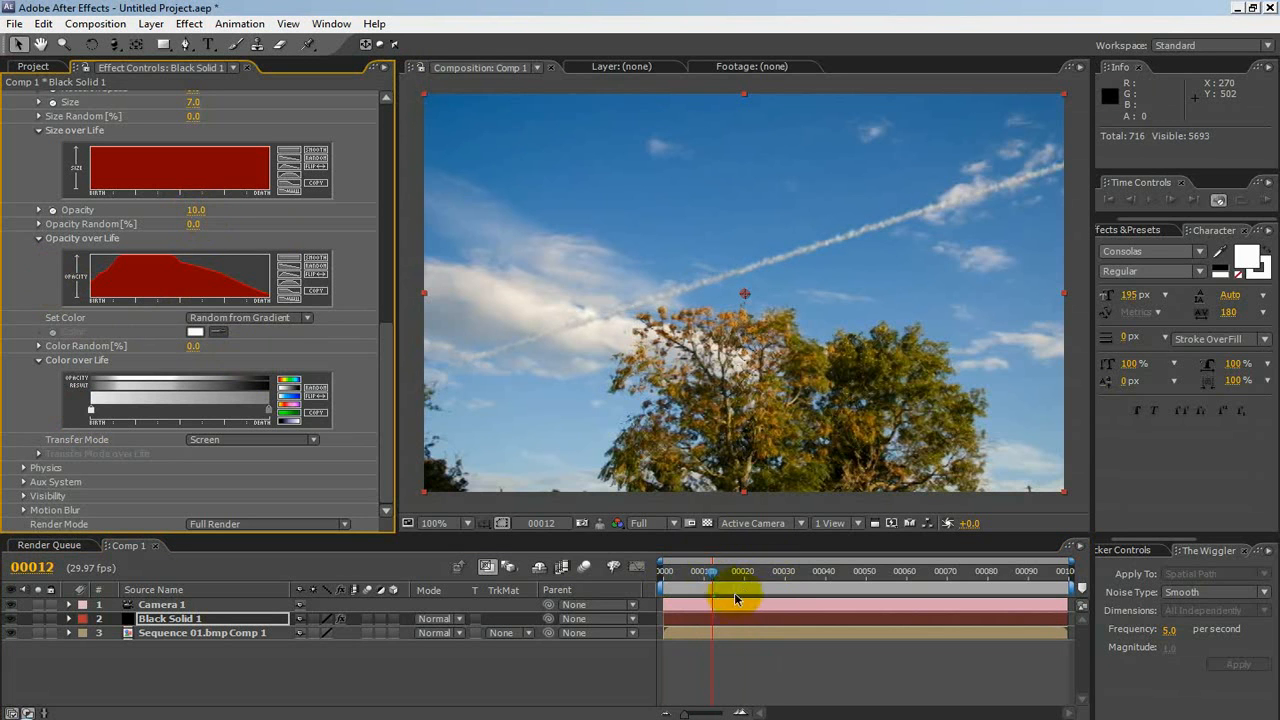
{"action": "left_click", "coordinate": [679, 580]}
{"action": "mouse_move", "coordinate": [679, 580]}
{"action": "left_mouse_down"}
{"action": "mouse_move", "coordinate": [768, 566]}
{"action": "mouse_move", "coordinate": [663, 570]}
{"action": "mouse_move", "coordinate": [777, 568]}
{"action": "mouse_move", "coordinate": [664, 574]}
{"action": "left_mouse_up"}
{"action": "left_click", "coordinate": [620, 575]}
{"action": "left_click", "coordinate": [1265, 203]}
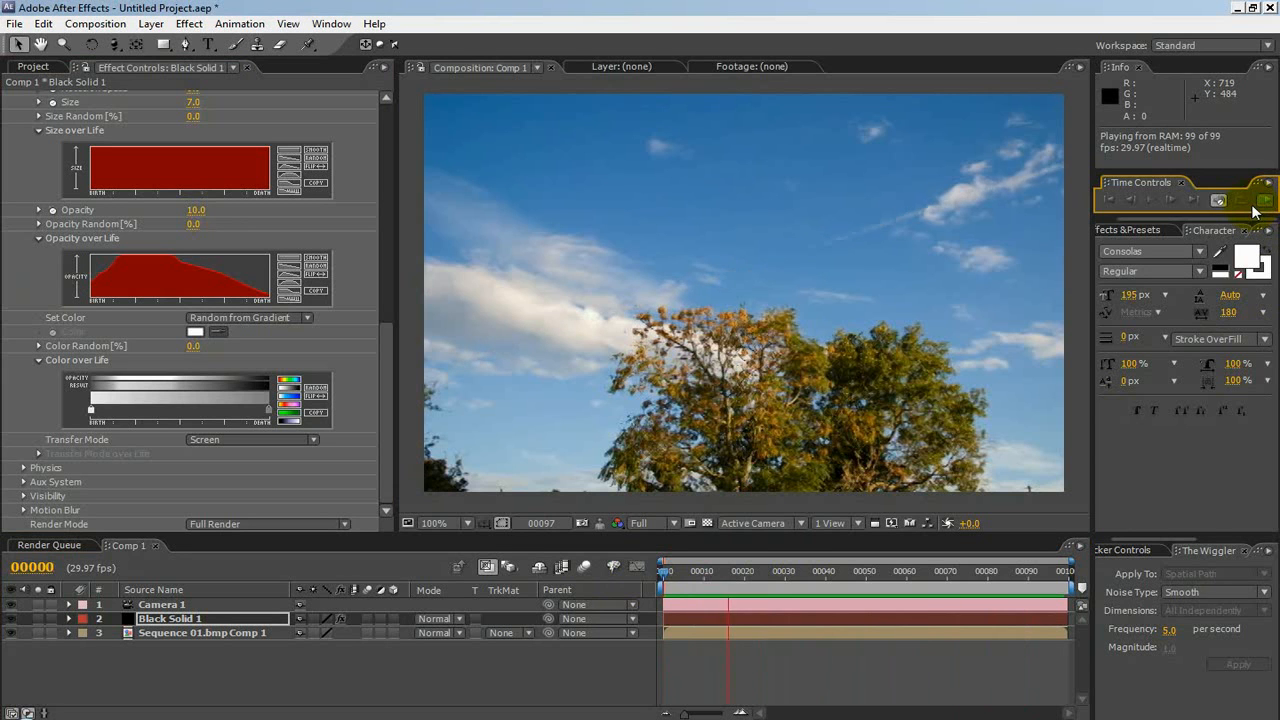
{"action": "left_click", "coordinate": [1250, 215]}
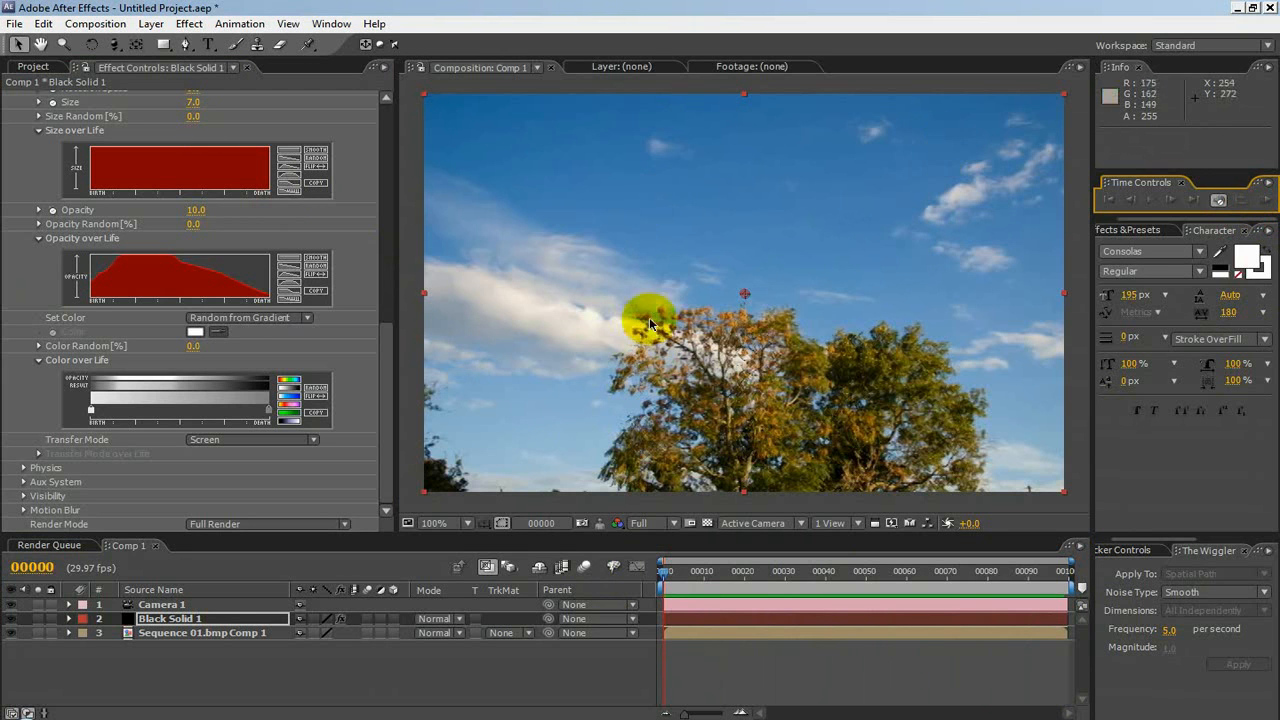
Go to frame 10 and reveal the Position XY keyframes of Black Solid 1's Particular effect in the timeline
{"action": "left_click_drag", "start_coordinate": [667, 575], "coordinate": [705, 562]}
{"action": "left_click_drag", "start_coordinate": [390, 448], "coordinate": [389, 436]}
{"action": "scroll", "coordinate": [360, 260], "scroll_direction": "up", "scroll_amount": 1}
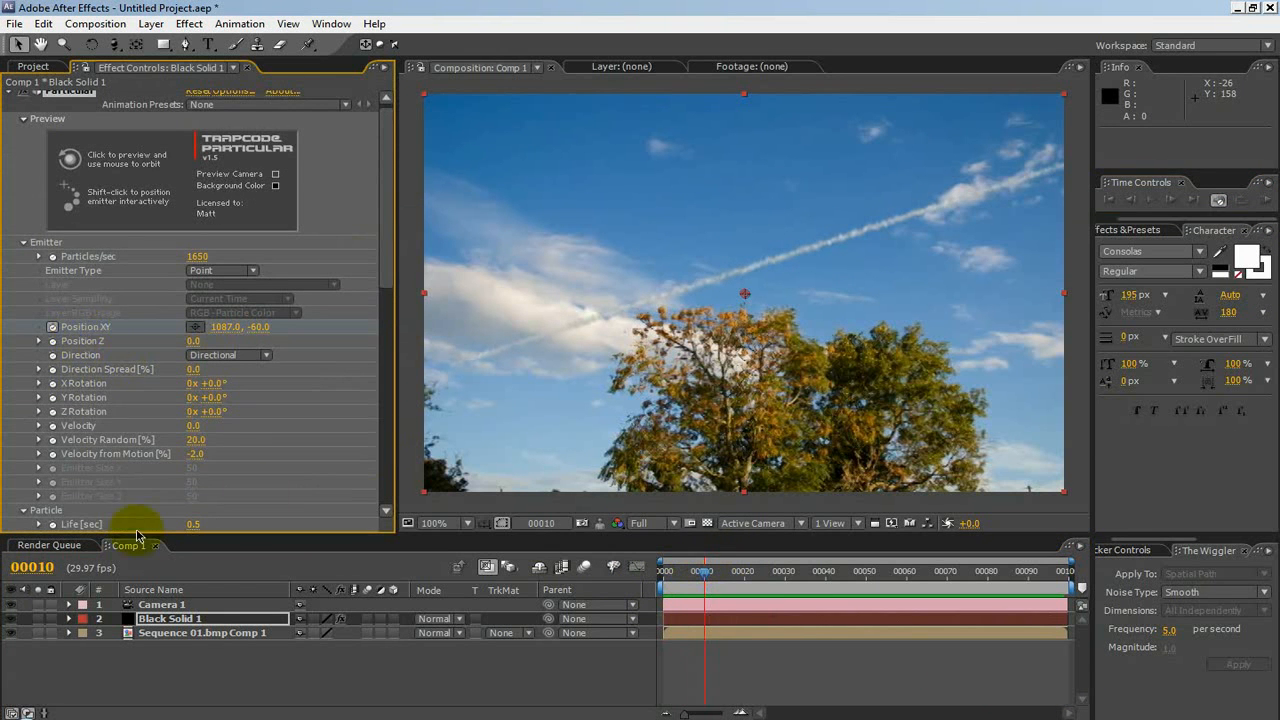
{"action": "left_click", "coordinate": [68, 622]}
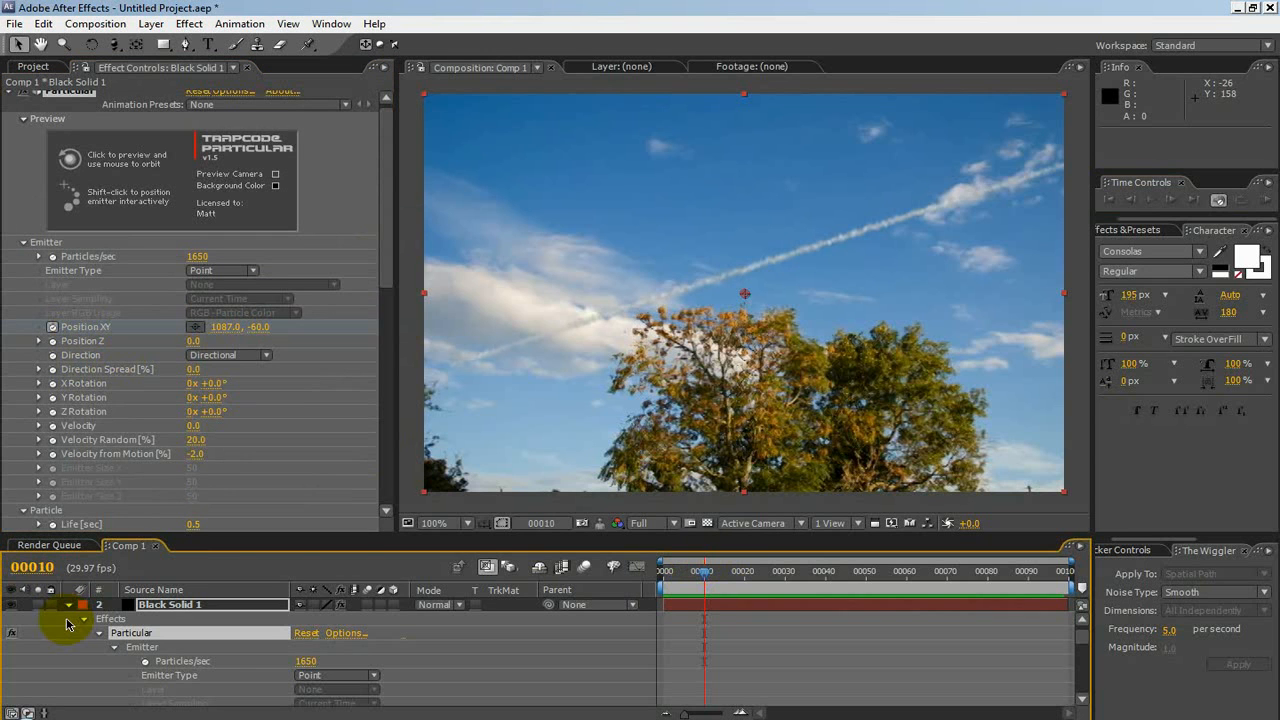
{"action": "left_click_drag", "start_coordinate": [1087, 639], "coordinate": [1092, 654]}
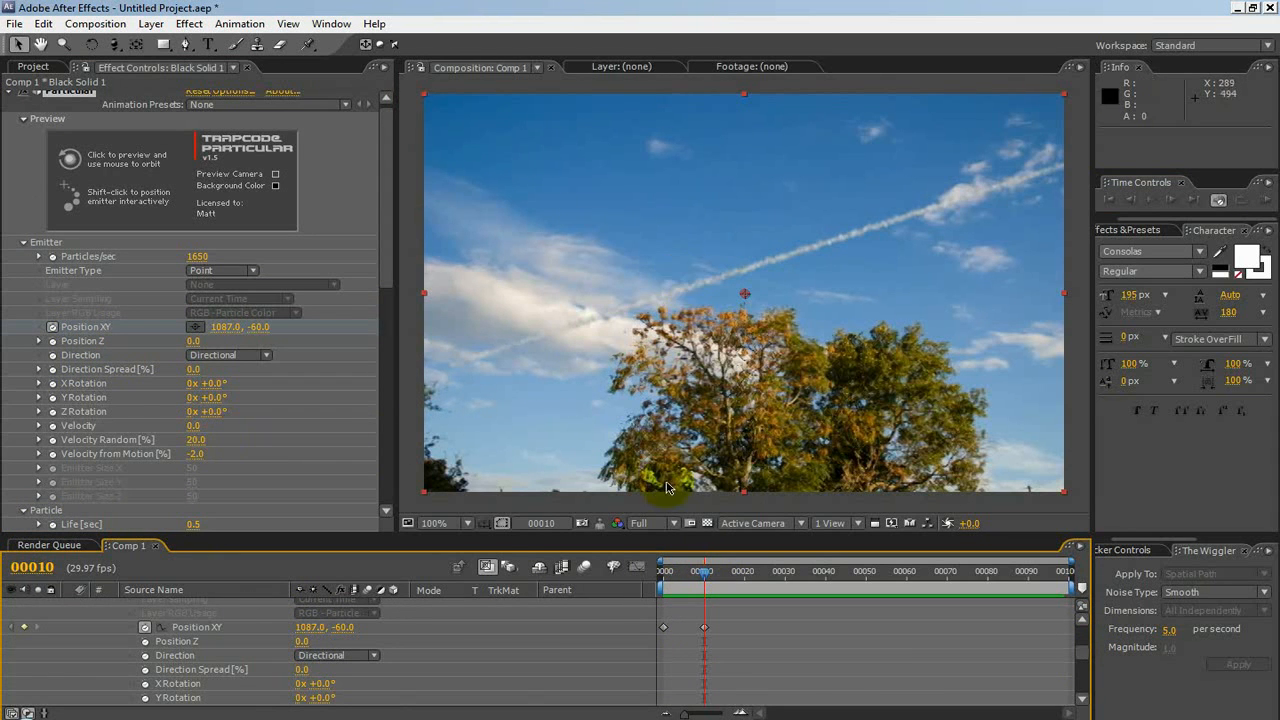
Pan the camera with the Track XY Camera tool so the smoke trail ends inside the frame at frame 10
{"action": "left_click_drag", "start_coordinate": [705, 573], "coordinate": [702, 570]}
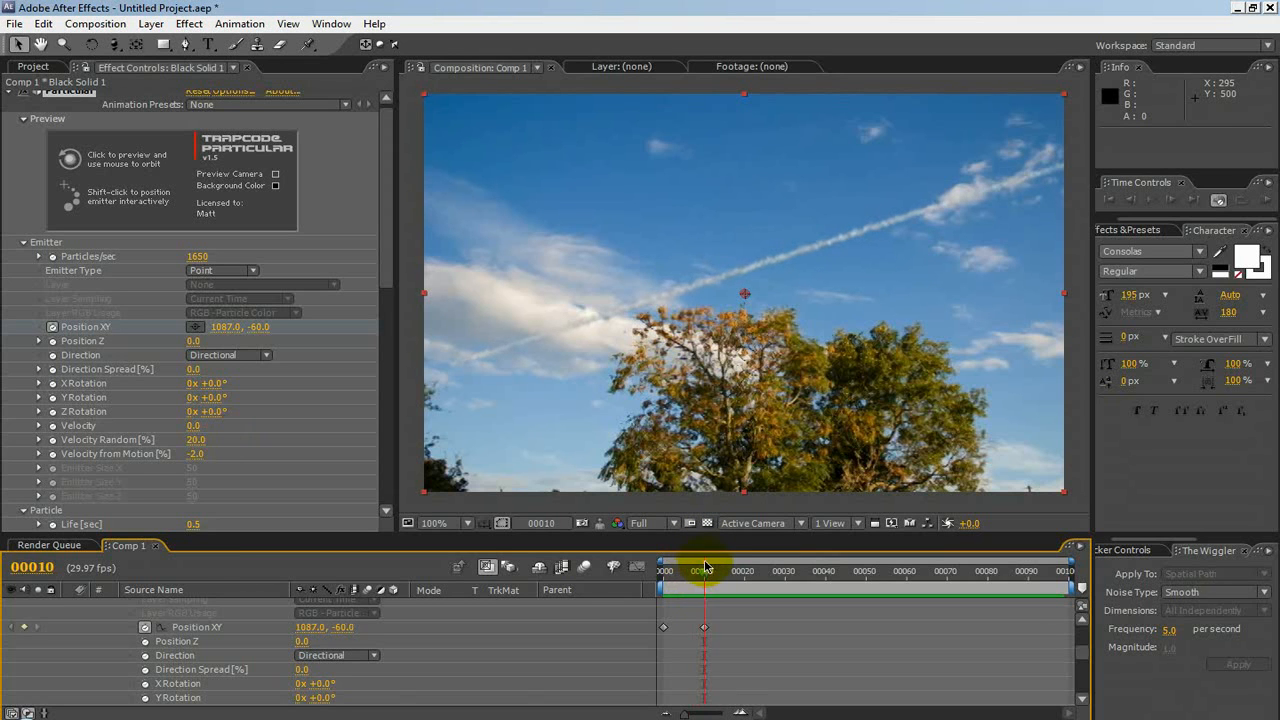
{"action": "left_click_drag", "start_coordinate": [118, 52], "coordinate": [202, 66]}
{"action": "mouse_move", "coordinate": [544, 315]}
{"action": "left_mouse_down"}
{"action": "mouse_move", "coordinate": [790, 262]}
{"action": "mouse_move", "coordinate": [491, 297]}
{"action": "mouse_move", "coordinate": [400, 346]}
{"action": "mouse_move", "coordinate": [480, 354]}
{"action": "mouse_move", "coordinate": [698, 290]}
{"action": "mouse_move", "coordinate": [623, 277]}
{"action": "mouse_move", "coordinate": [551, 294]}
{"action": "mouse_move", "coordinate": [676, 530]}
{"action": "left_mouse_up"}
{"action": "mouse_move", "coordinate": [706, 580]}
{"action": "left_mouse_down"}
{"action": "mouse_move", "coordinate": [790, 584]}
{"action": "mouse_move", "coordinate": [700, 600]}
{"action": "mouse_move", "coordinate": [757, 582]}
{"action": "mouse_move", "coordinate": [686, 586]}
{"action": "mouse_move", "coordinate": [704, 588]}
{"action": "left_mouse_up"}
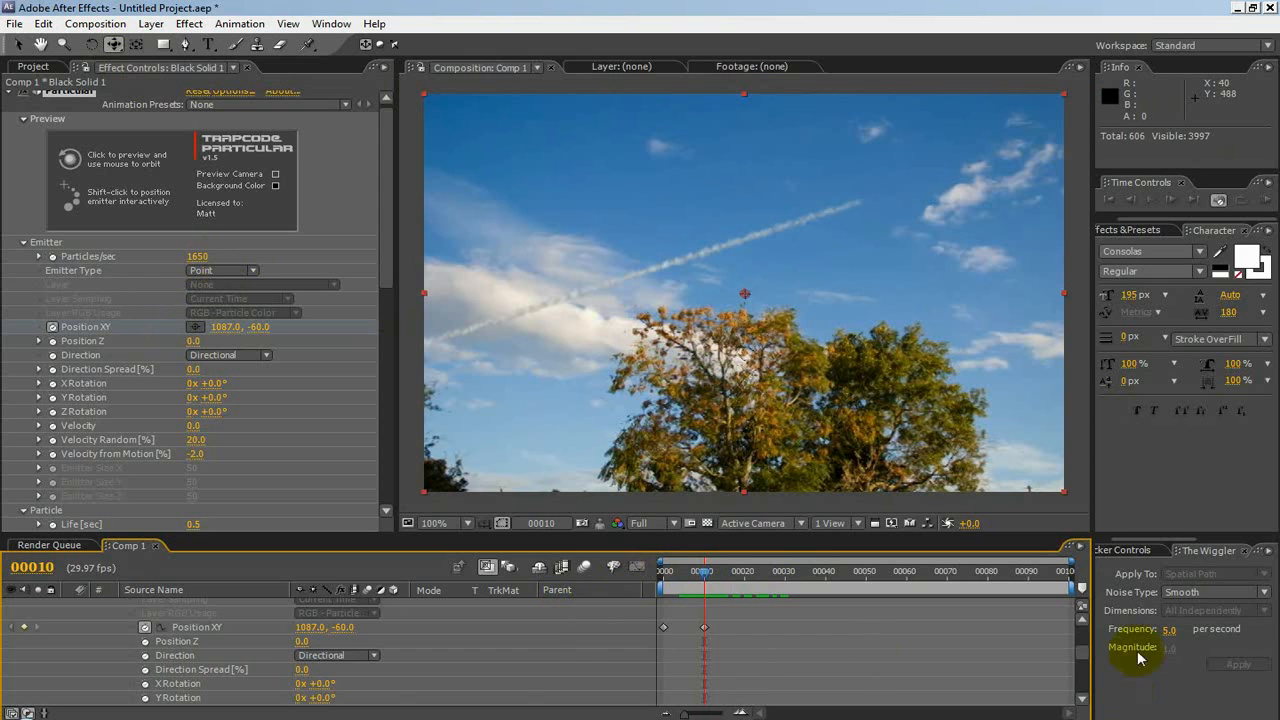
Keyframe the emitter's Particles/sec at its existing value on frame 10 and at 0 on frame 11
{"action": "scroll", "coordinate": [1084, 661], "scroll_direction": "up", "scroll_amount": 3}
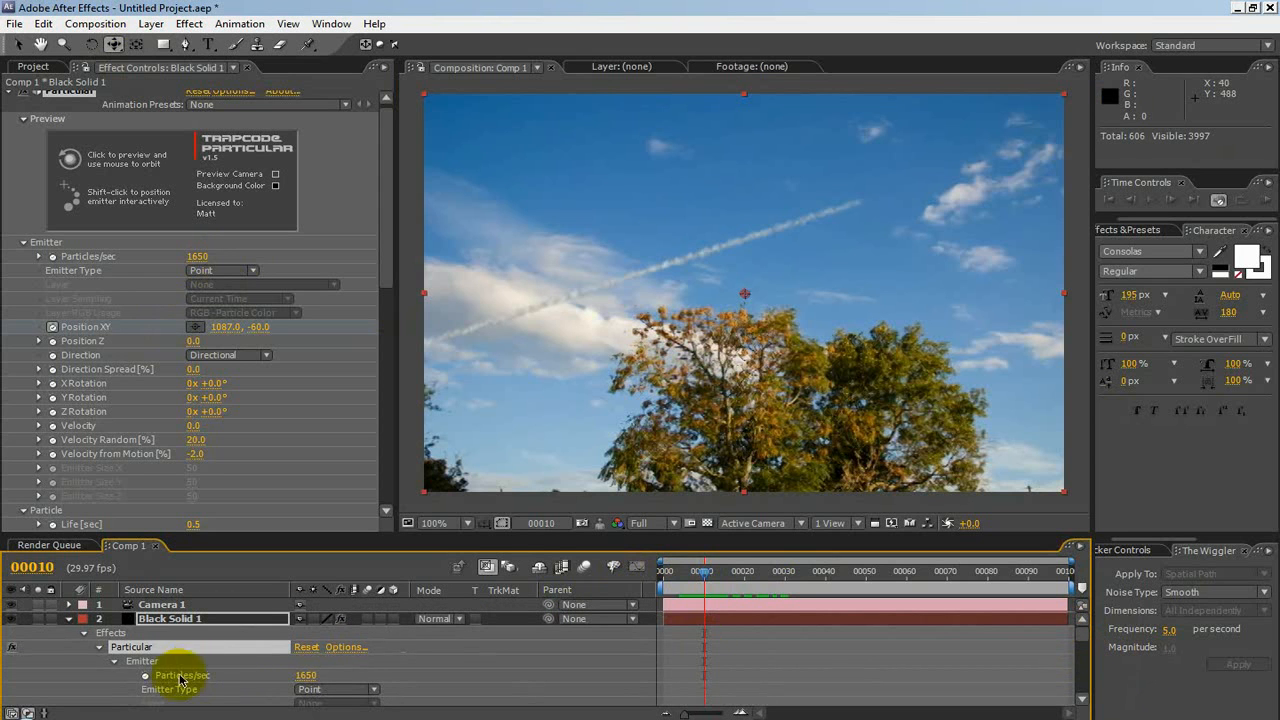
{"action": "left_click", "coordinate": [145, 677]}
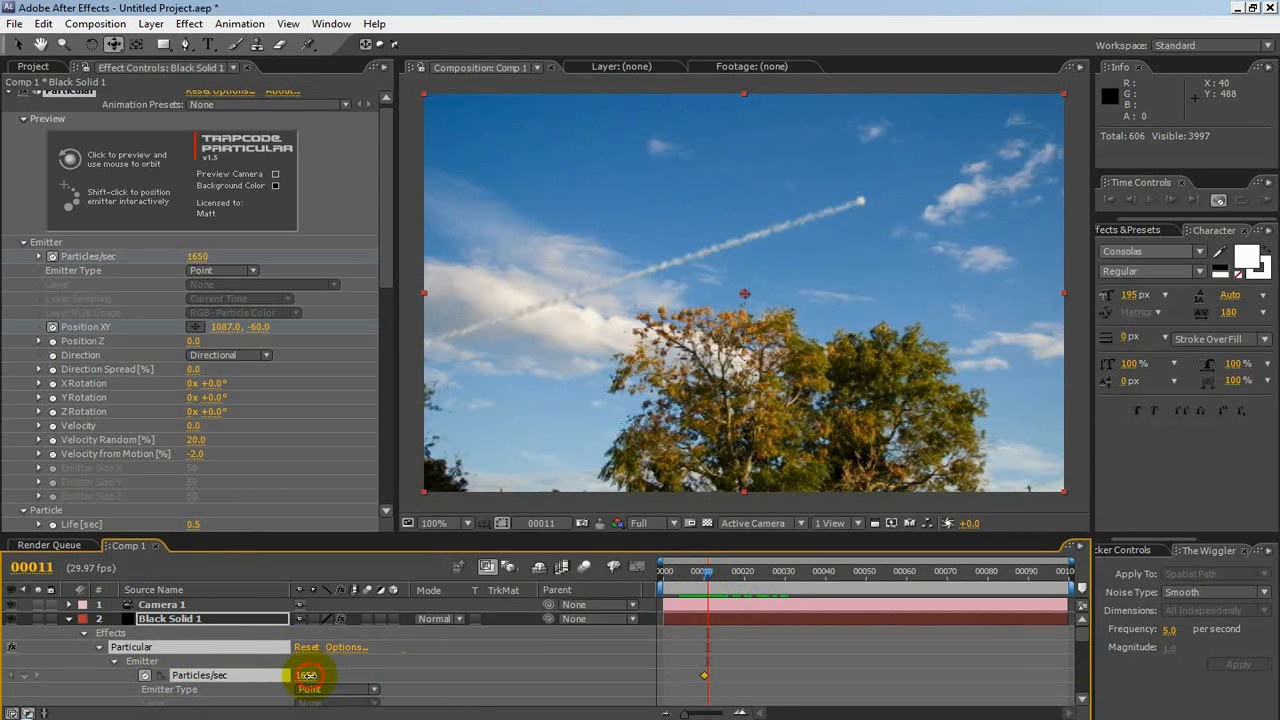
{"action": "type", "text": "0"}
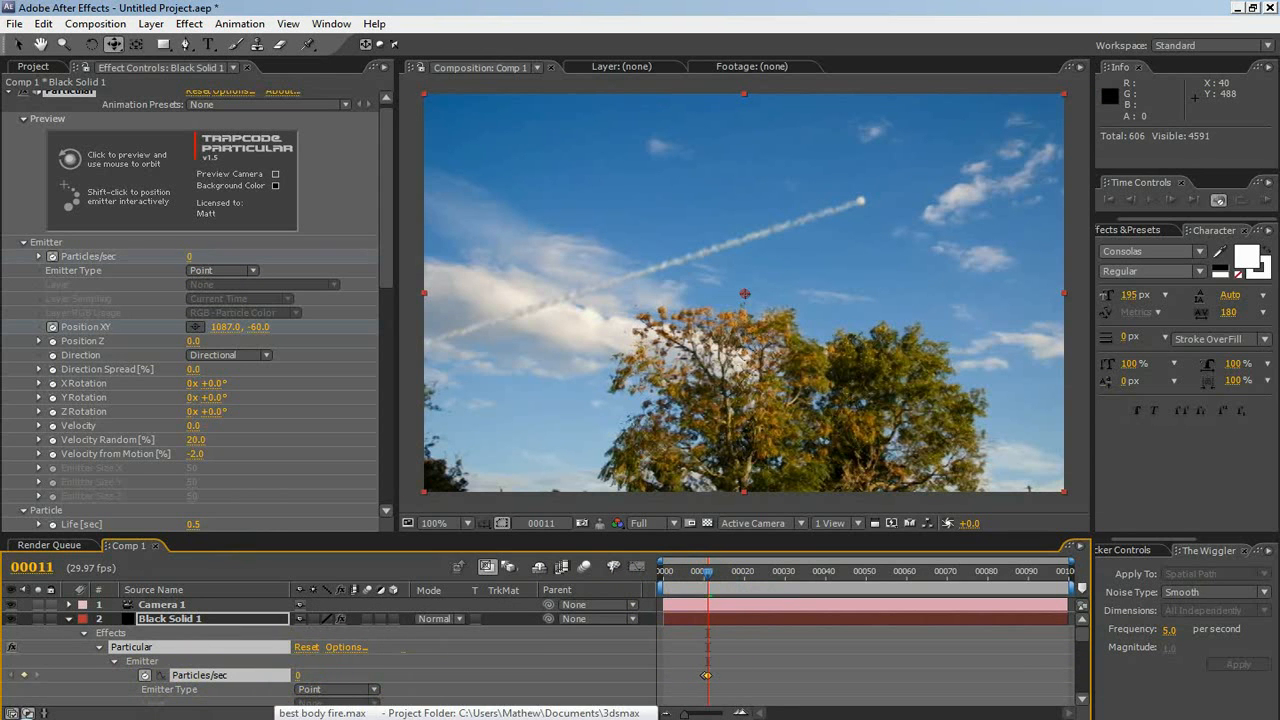
{"action": "key", "text": "Return"}
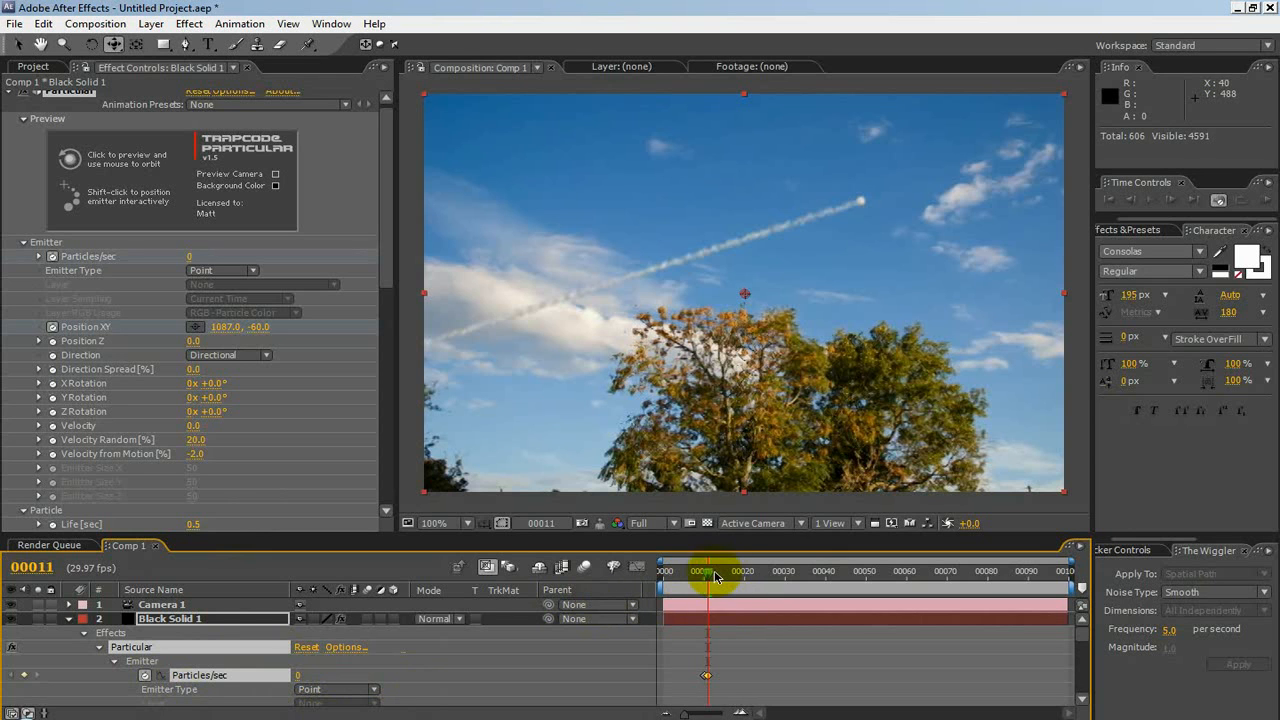
Try shifting the two Particles/sec keyframes one frame earlier, scrub to check the trail's end, and return them to frames 10 and 11
{"action": "mouse_move", "coordinate": [715, 576]}
{"action": "left_mouse_down"}
{"action": "mouse_move", "coordinate": [791, 574]}
{"action": "mouse_move", "coordinate": [714, 574]}
{"action": "mouse_move", "coordinate": [672, 590]}
{"action": "mouse_move", "coordinate": [772, 582]}
{"action": "mouse_move", "coordinate": [715, 592]}
{"action": "mouse_move", "coordinate": [766, 594]}
{"action": "mouse_move", "coordinate": [722, 601]}
{"action": "left_mouse_up"}
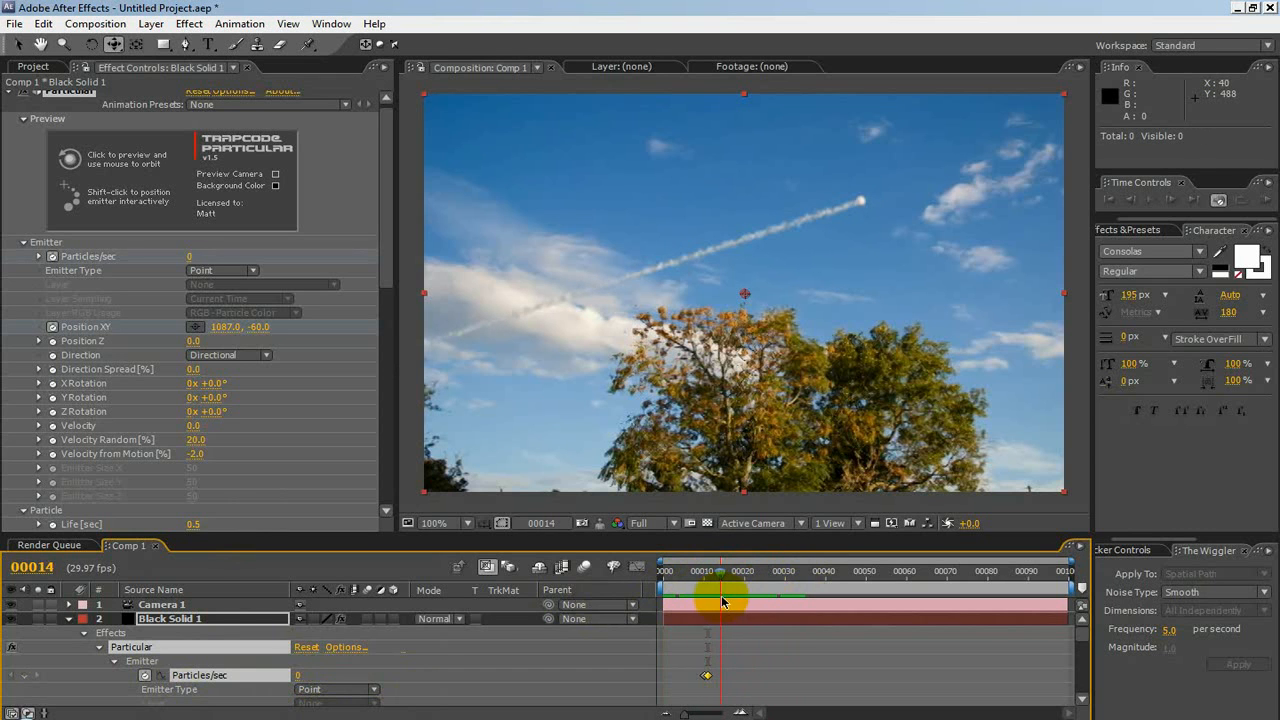
{"action": "left_click", "coordinate": [707, 676]}
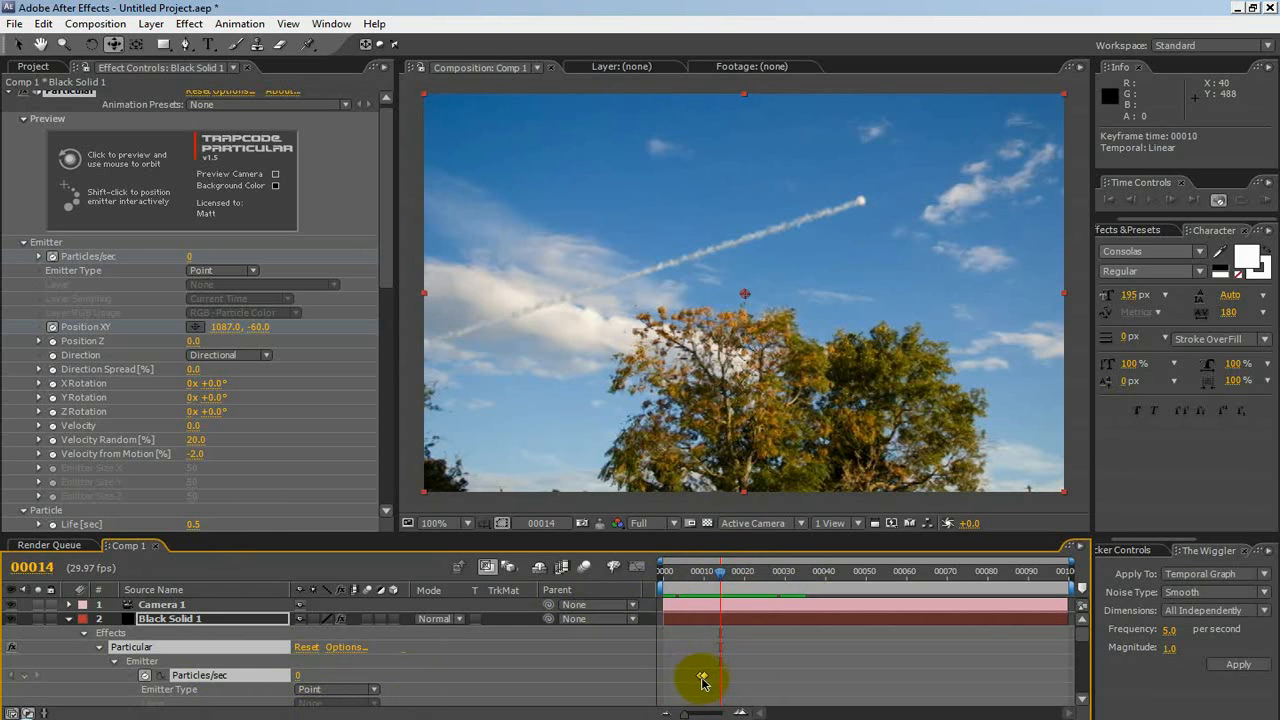
{"action": "left_click_drag", "start_coordinate": [707, 579], "coordinate": [751, 590]}
{"action": "left_click", "coordinate": [698, 676]}
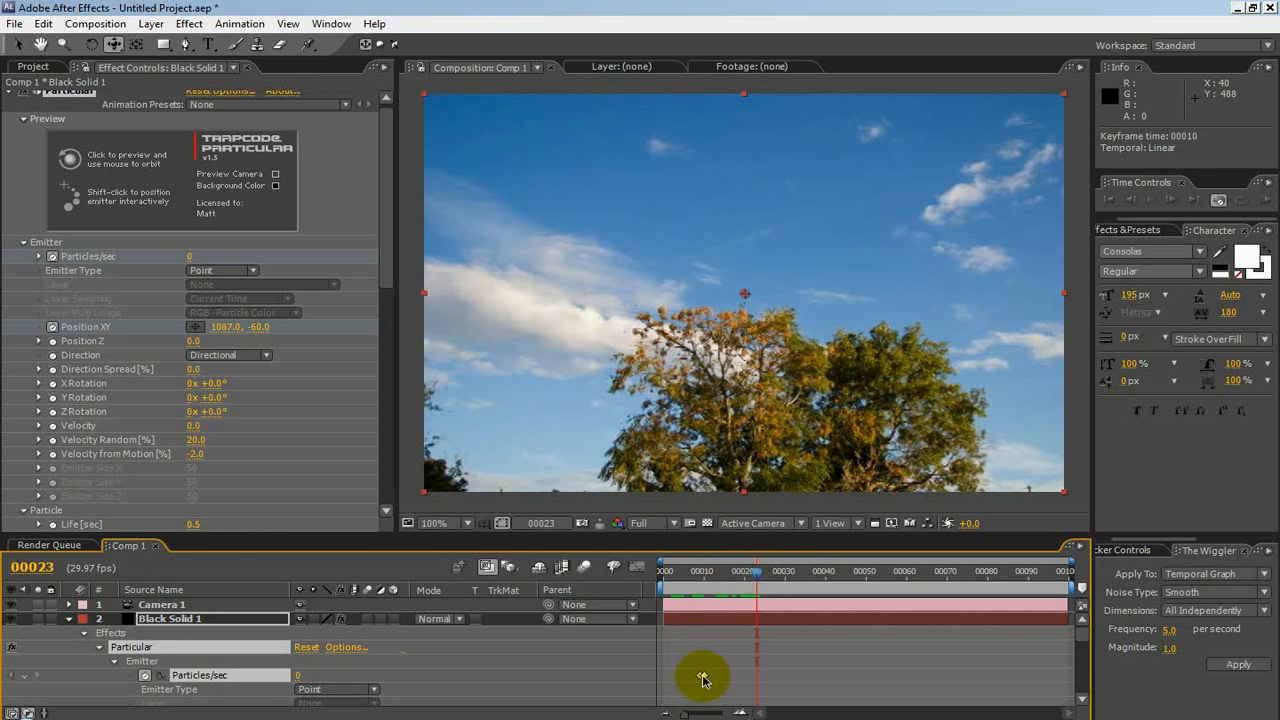
{"action": "left_click_drag", "start_coordinate": [700, 580], "coordinate": [716, 603]}
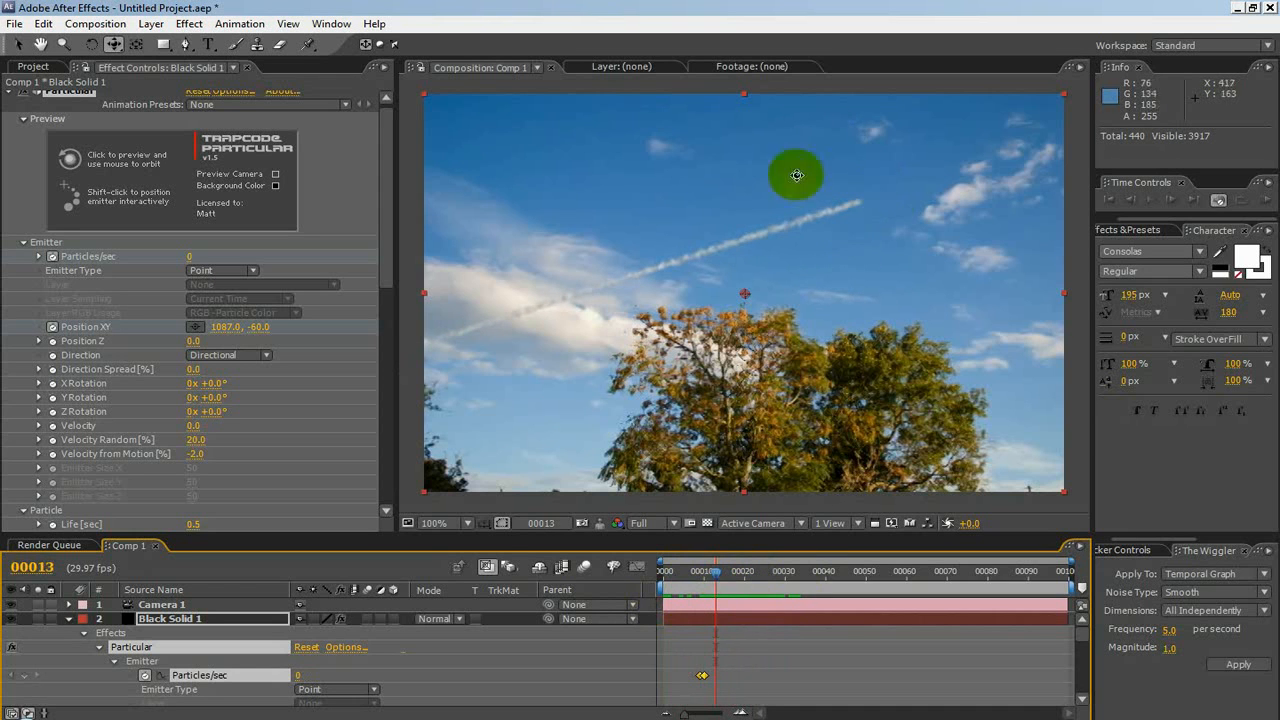
{"action": "mouse_move", "coordinate": [714, 577]}
{"action": "left_mouse_down"}
{"action": "mouse_move", "coordinate": [766, 574]}
{"action": "mouse_move", "coordinate": [674, 595]}
{"action": "mouse_move", "coordinate": [748, 578]}
{"action": "left_mouse_up"}
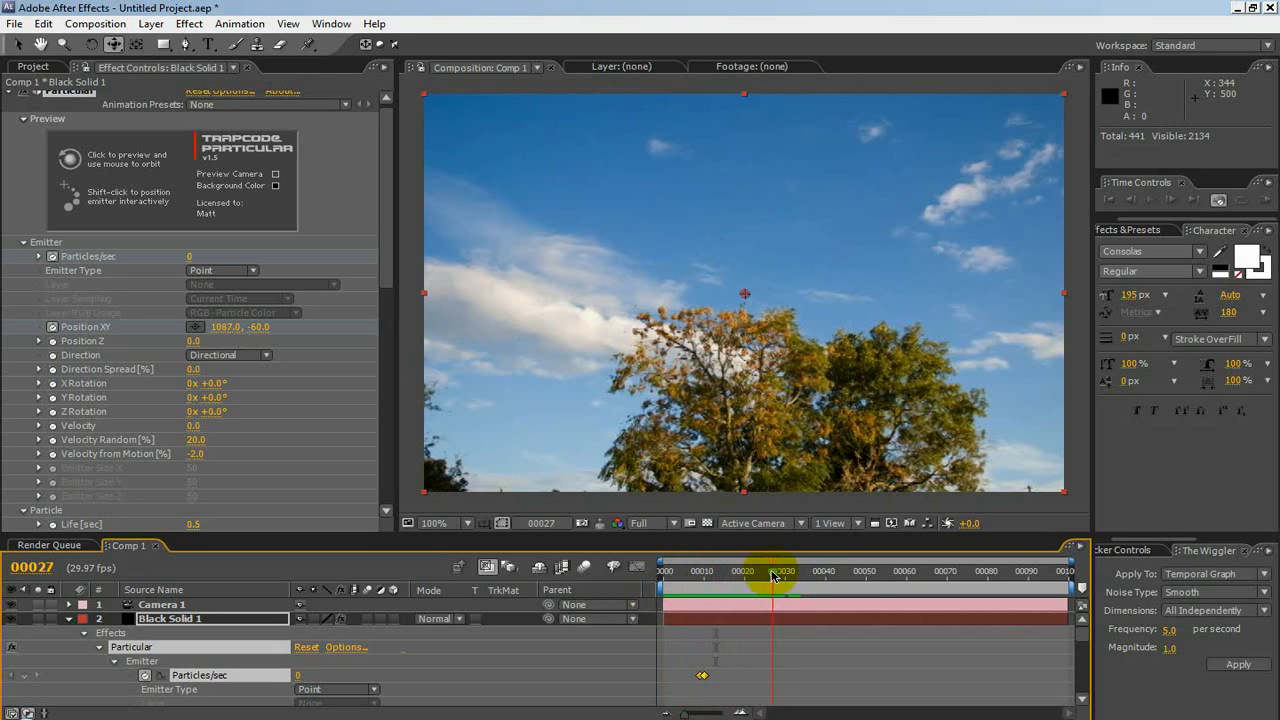
{"action": "left_click", "coordinate": [705, 677]}
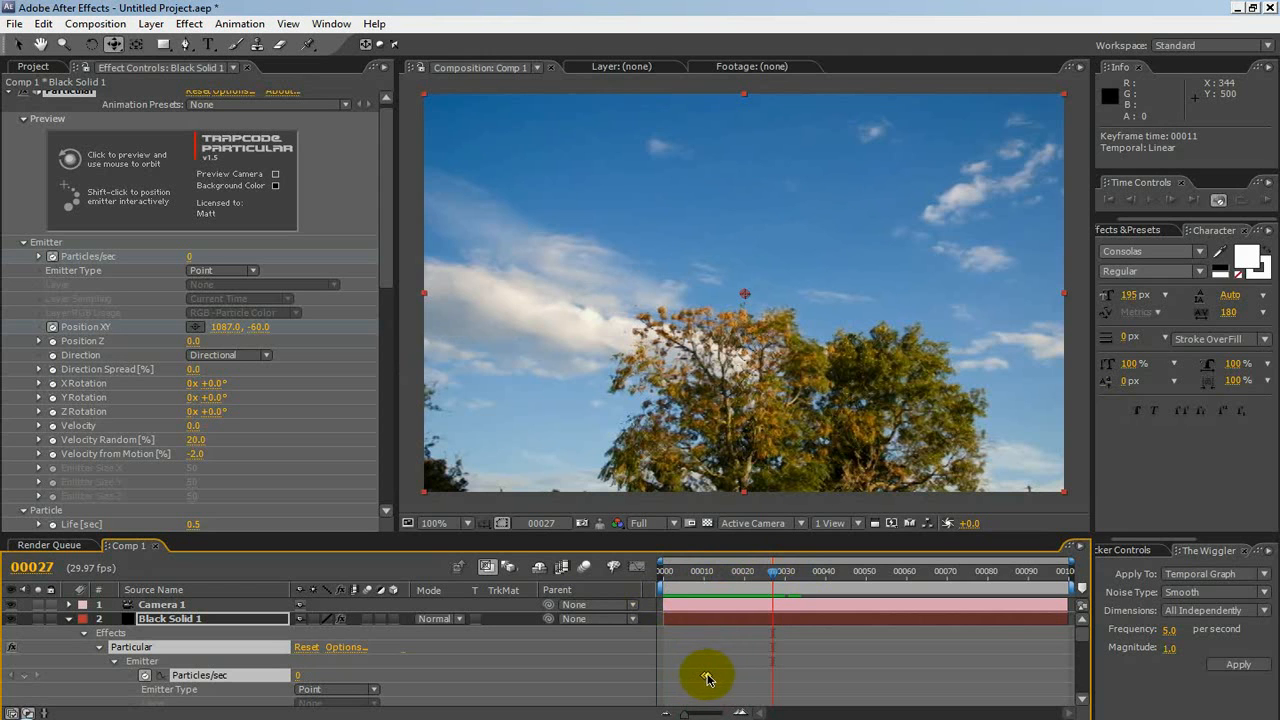
{"action": "left_click_drag", "start_coordinate": [709, 594], "coordinate": [735, 637]}
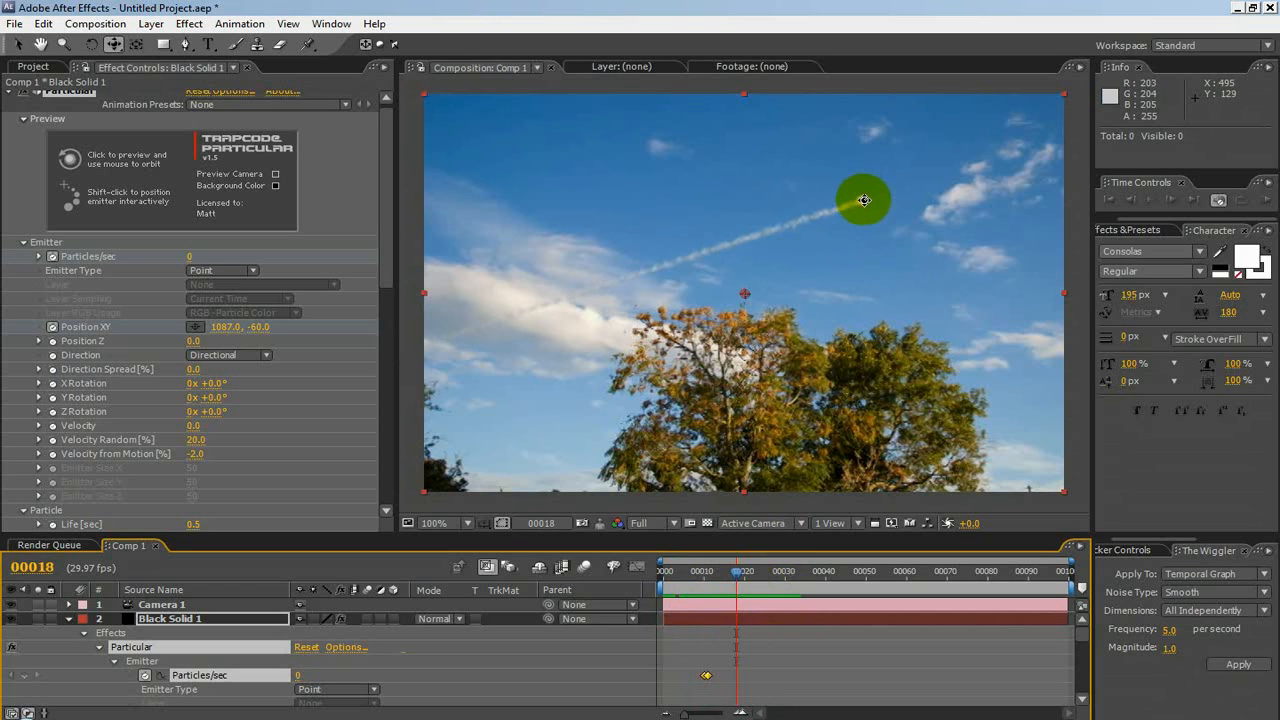
{"action": "left_click_drag", "start_coordinate": [737, 577], "coordinate": [715, 640]}
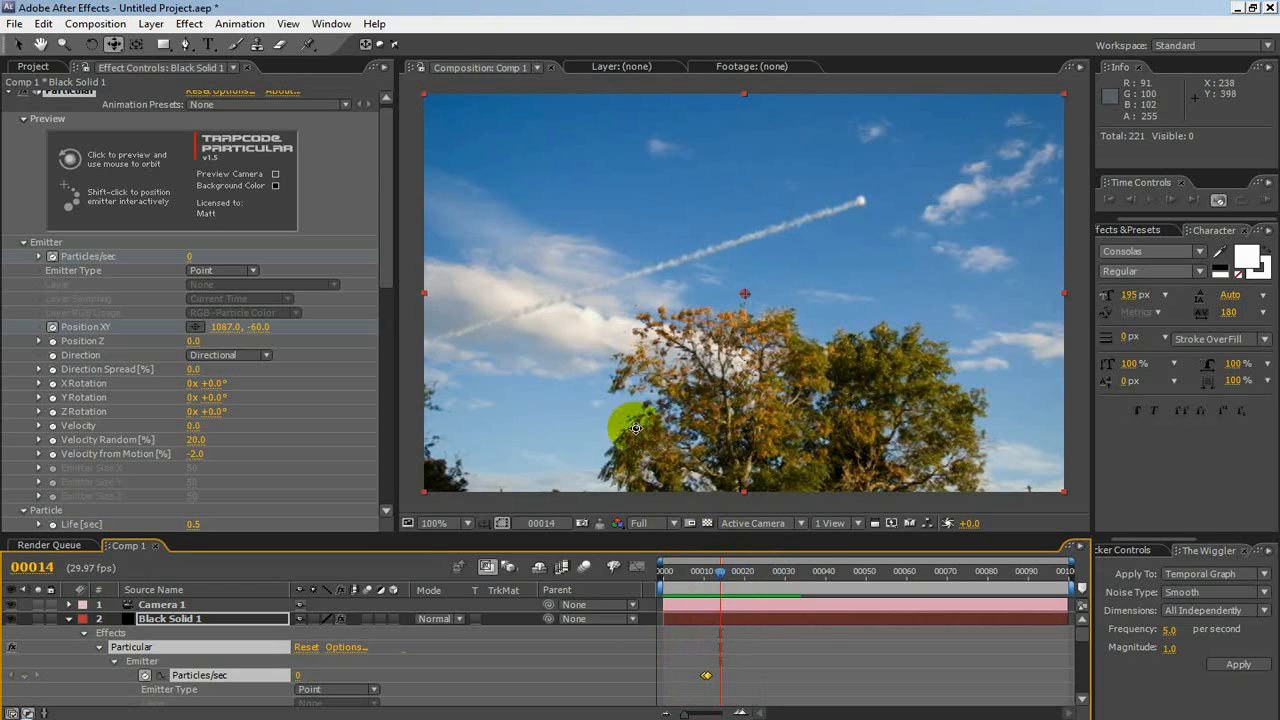
At frame 11, orbit and pan the camera so the smoke trail rises steeply from behind the trees
{"action": "left_click", "coordinate": [114, 46]}
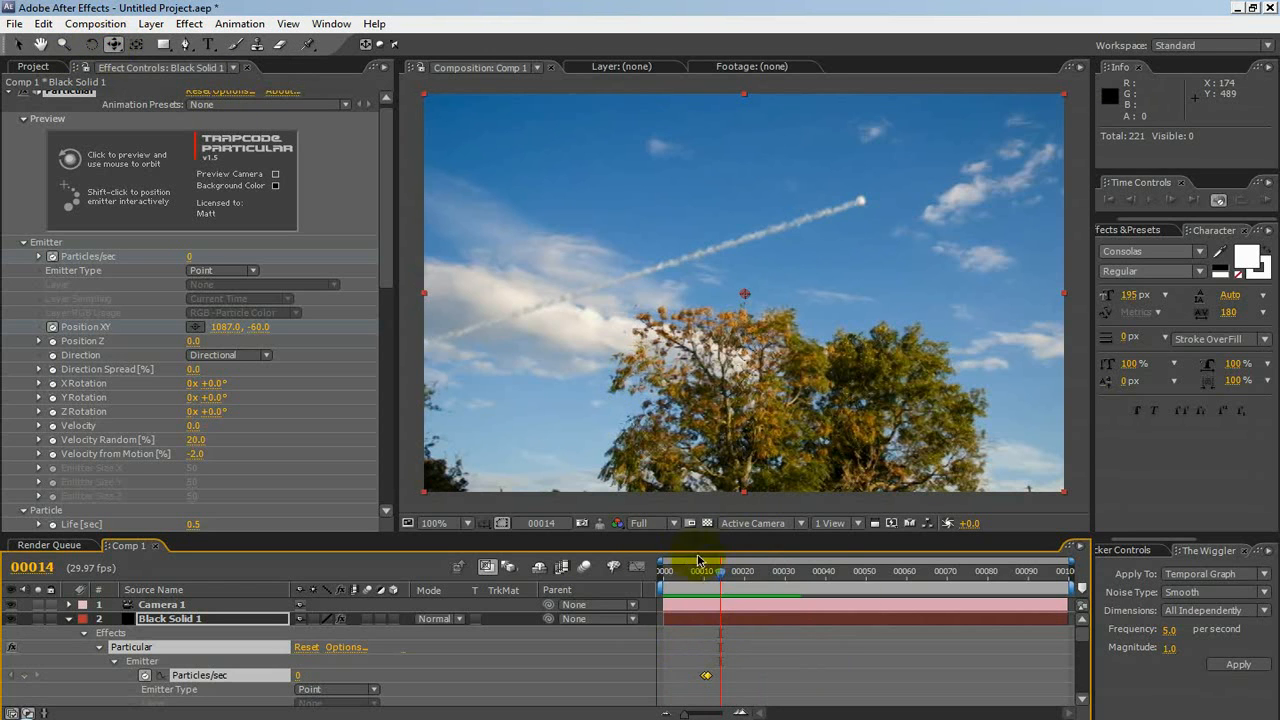
{"action": "left_click_drag", "start_coordinate": [114, 46], "coordinate": [122, 36]}
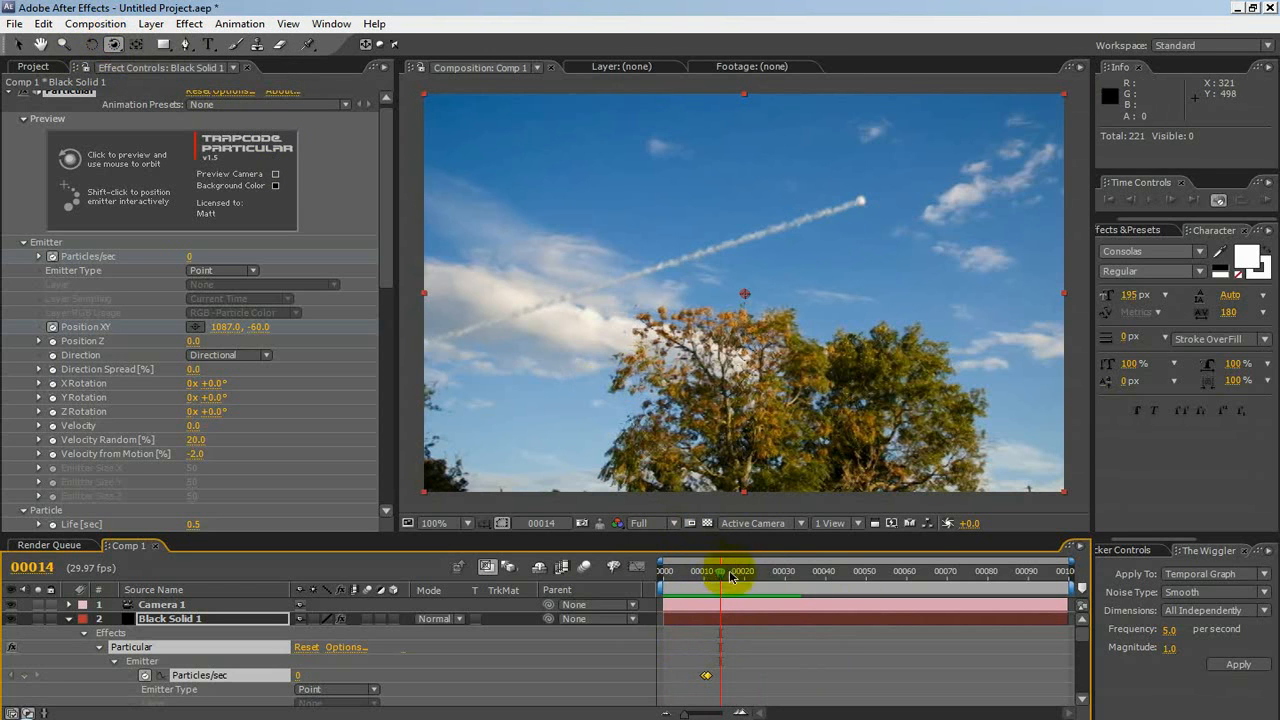
{"action": "mouse_move", "coordinate": [722, 585]}
{"action": "left_mouse_down"}
{"action": "mouse_move", "coordinate": [743, 578]}
{"action": "mouse_move", "coordinate": [706, 578]}
{"action": "left_mouse_up"}
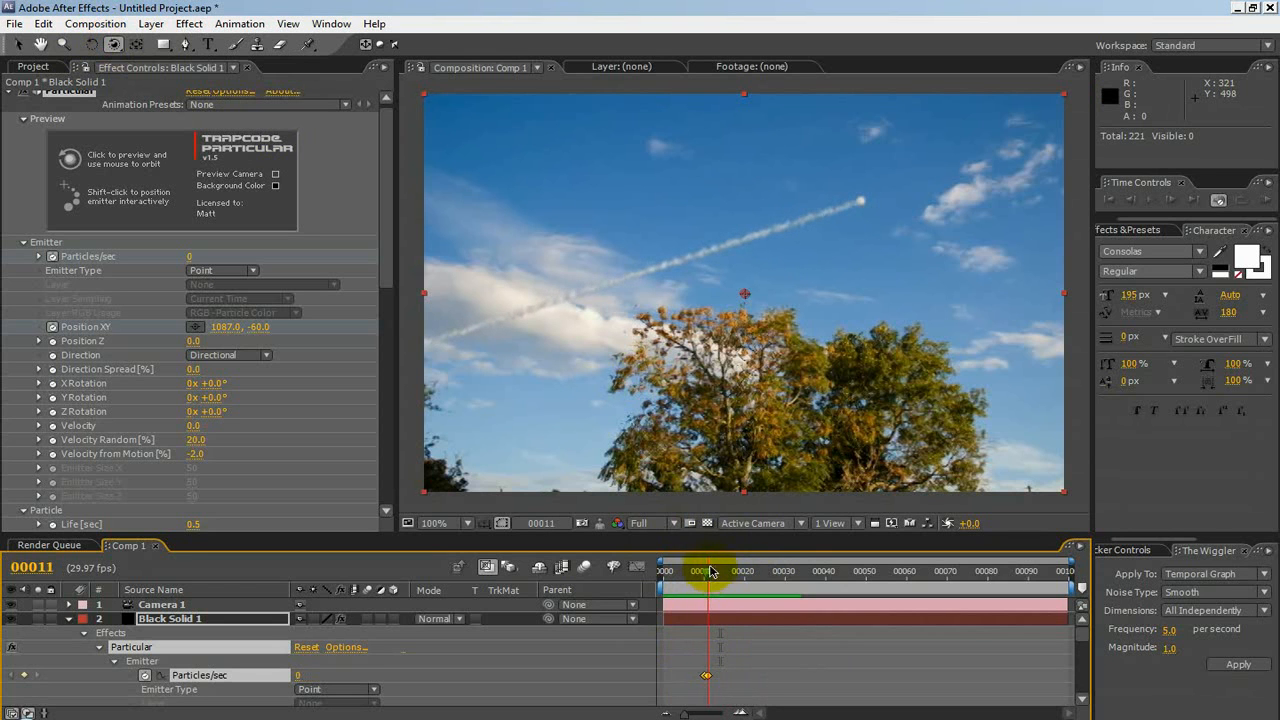
{"action": "left_click_drag", "start_coordinate": [597, 288], "coordinate": [980, 410]}
{"action": "left_click_drag", "start_coordinate": [113, 44], "coordinate": [170, 71]}
{"action": "left_click_drag", "start_coordinate": [443, 263], "coordinate": [848, 348]}
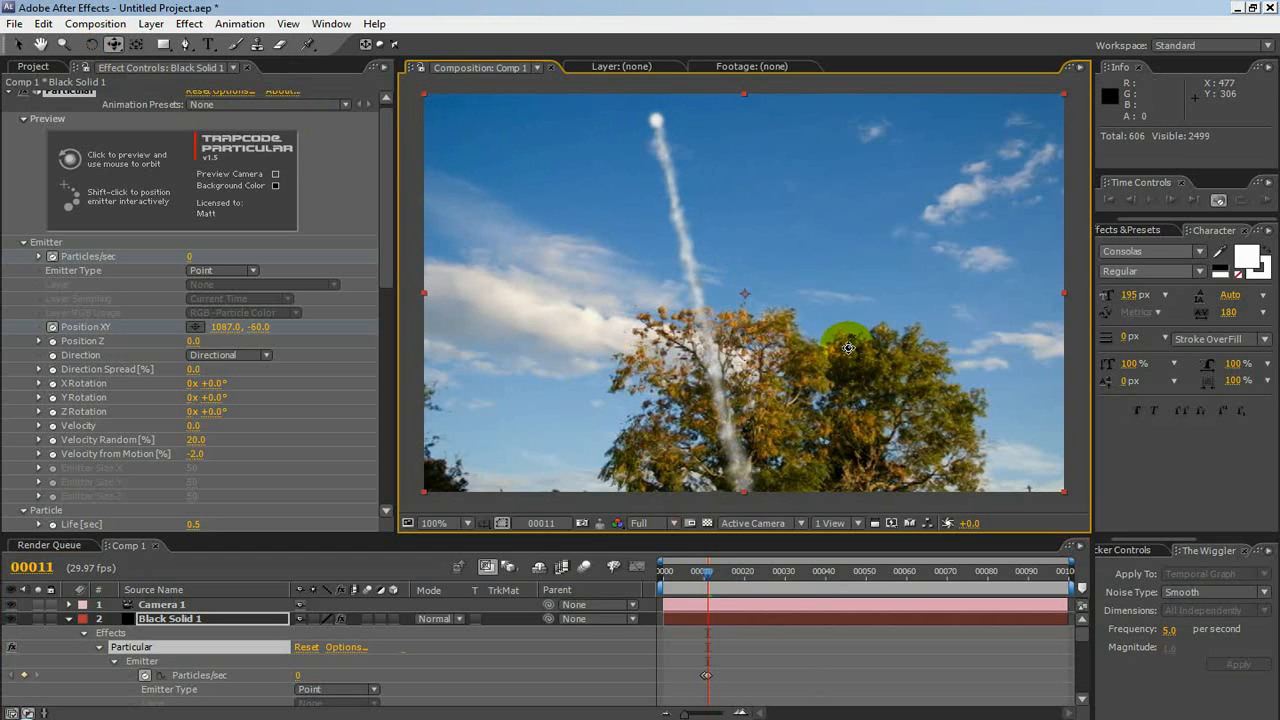
Orbit and pan the camera again to stand the trail nearly upright over the trees, and pull it back slightly with Track Z
{"action": "left_click_drag", "start_coordinate": [113, 44], "coordinate": [165, 55]}
{"action": "left_click_drag", "start_coordinate": [689, 246], "coordinate": [493, 186]}
{"action": "left_click_drag", "start_coordinate": [113, 44], "coordinate": [190, 63]}
{"action": "left_click_drag", "start_coordinate": [623, 257], "coordinate": [777, 282]}
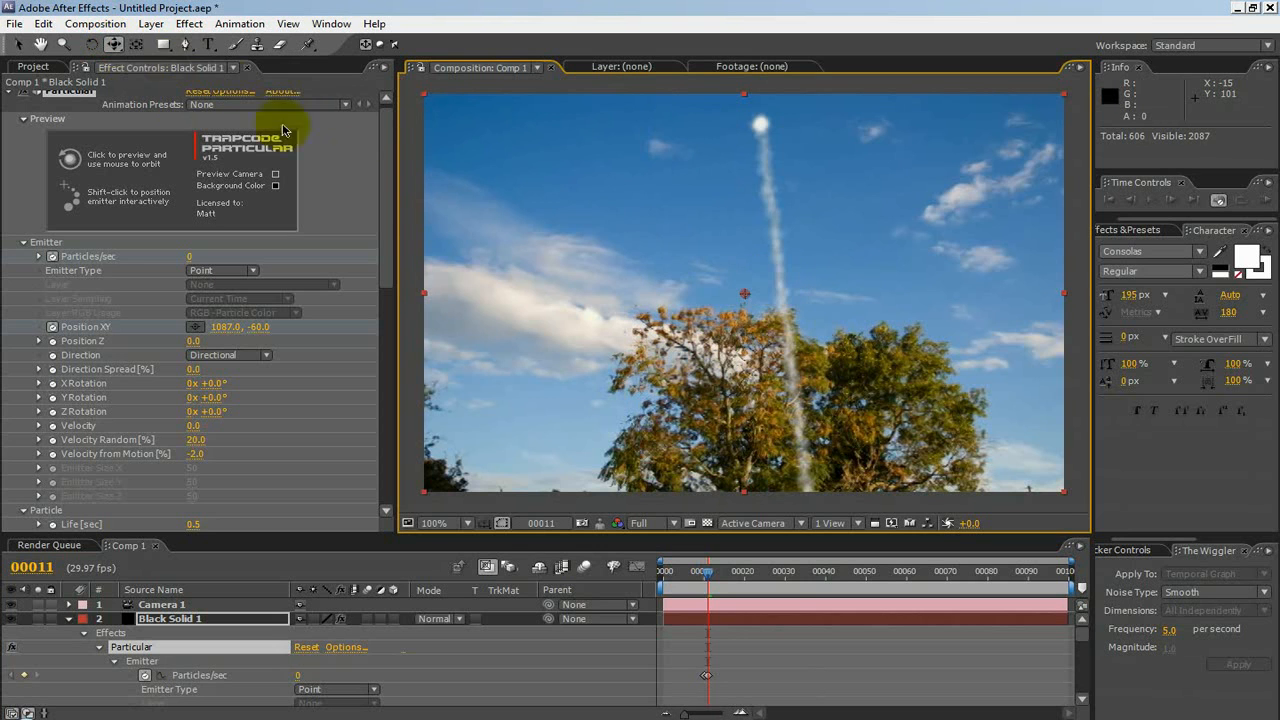
{"action": "left_click_drag", "start_coordinate": [118, 49], "coordinate": [190, 82]}
{"action": "left_click_drag", "start_coordinate": [706, 310], "coordinate": [742, 405]}
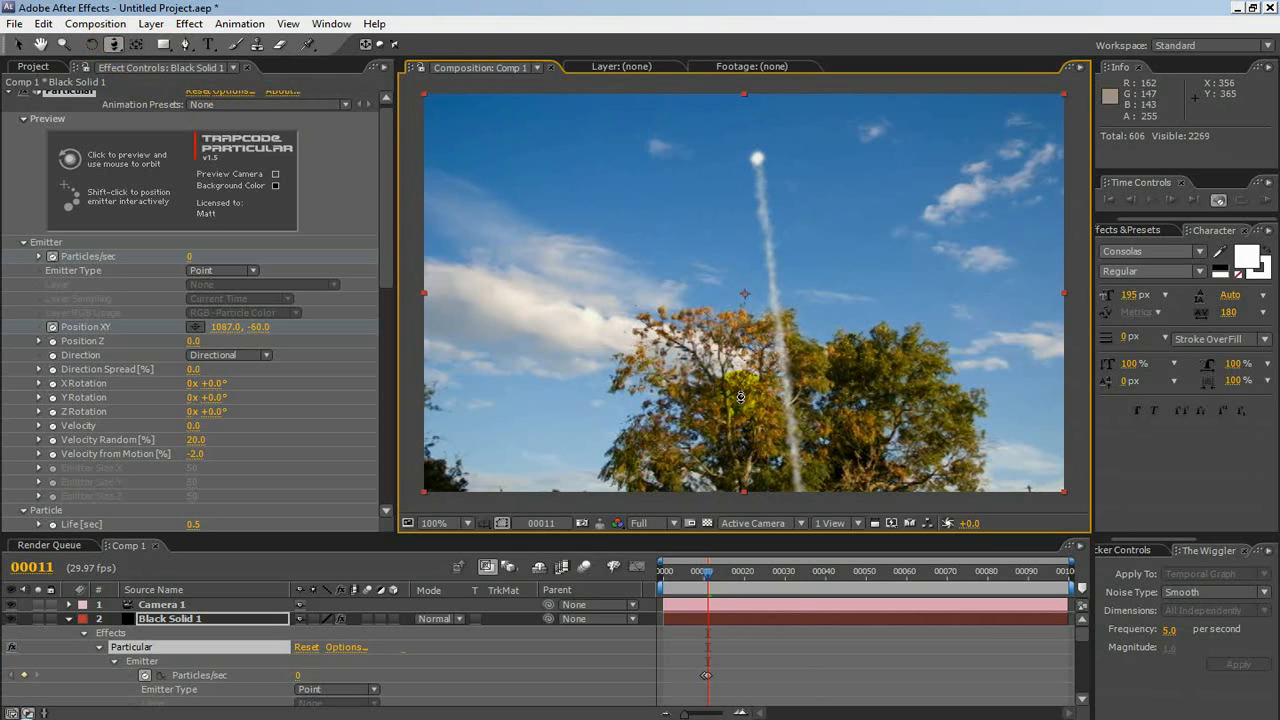
Play a RAM preview of the rising trail from frame 0, stop it and scrub to frame 17
{"action": "left_click_drag", "start_coordinate": [847, 580], "coordinate": [651, 566]}
{"action": "left_click", "coordinate": [1268, 203]}
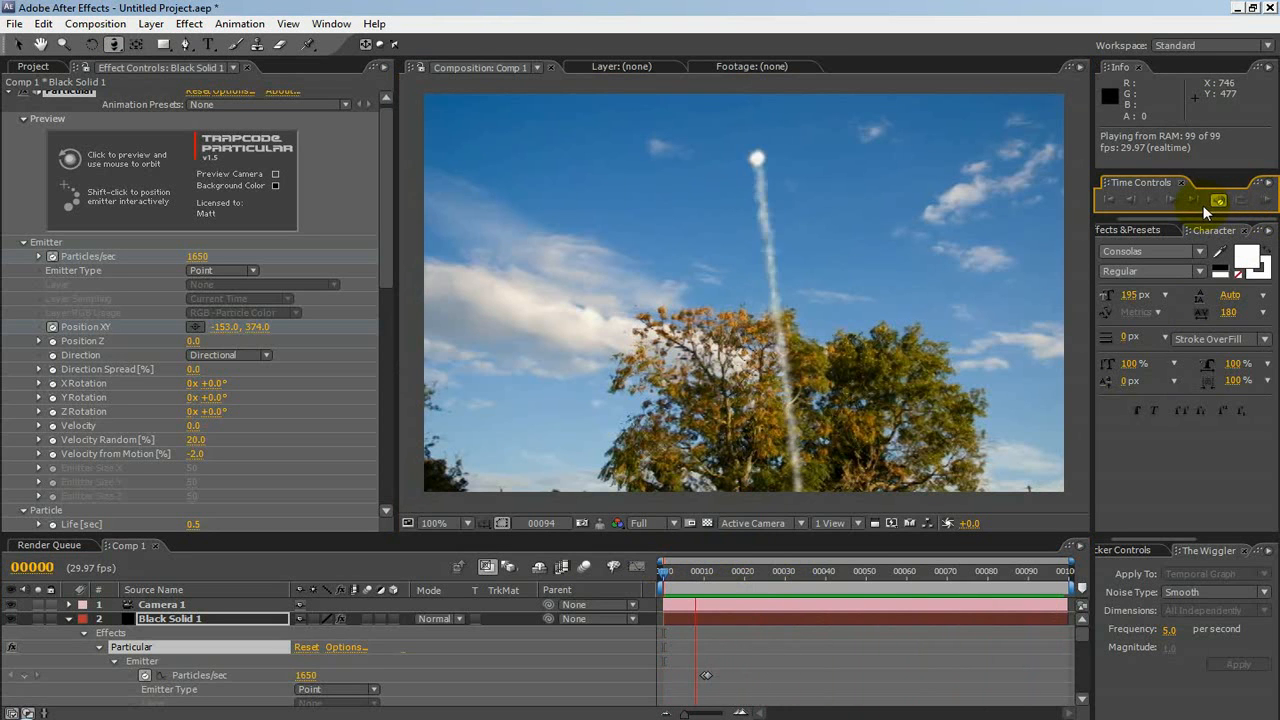
{"action": "left_click", "coordinate": [1205, 203]}
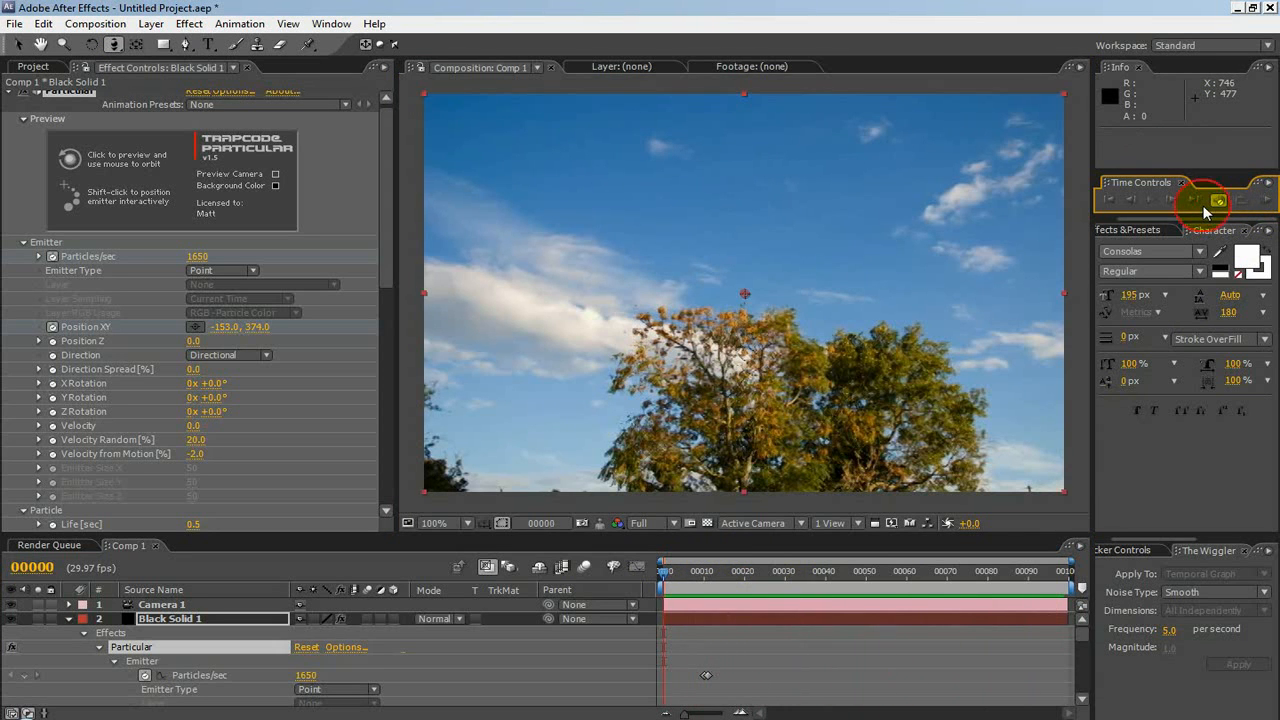
{"action": "left_click_drag", "start_coordinate": [663, 580], "coordinate": [735, 580]}
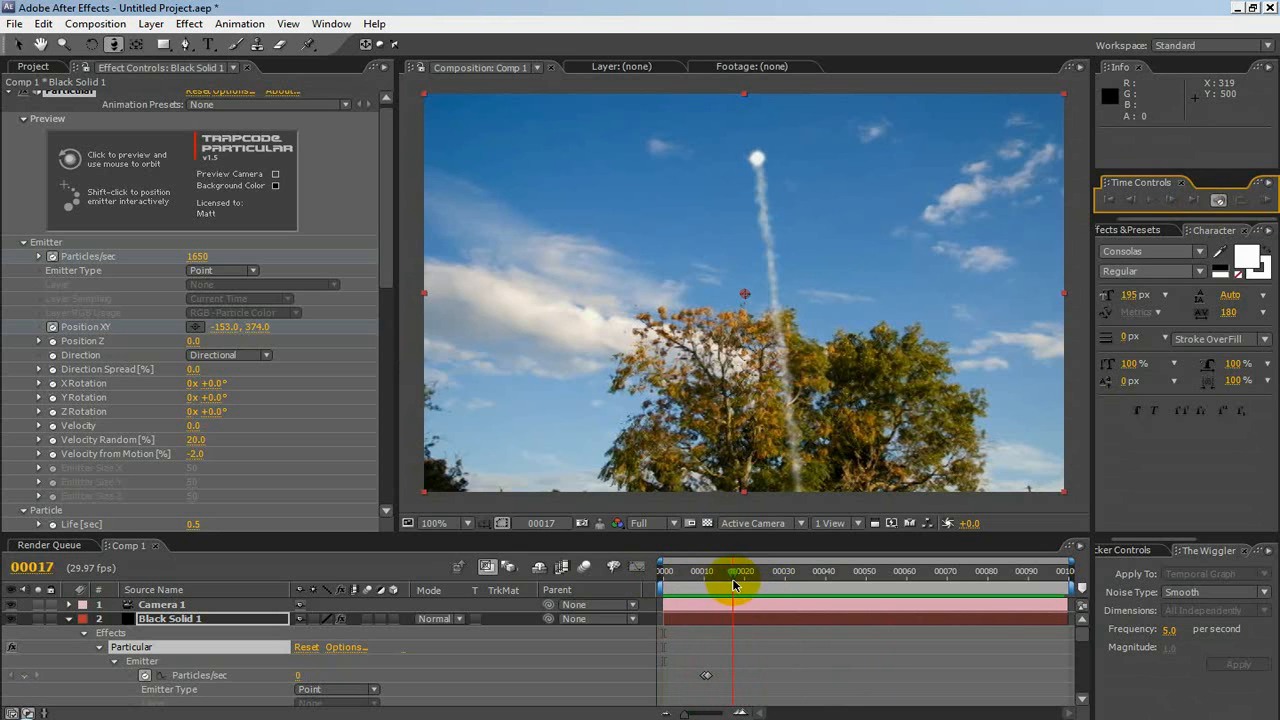
Scrub between frames 11 and 17 to examine the bright spot at the trail's end, and collapse the Black Solid 1 properties
{"action": "left_click", "coordinate": [526, 315]}
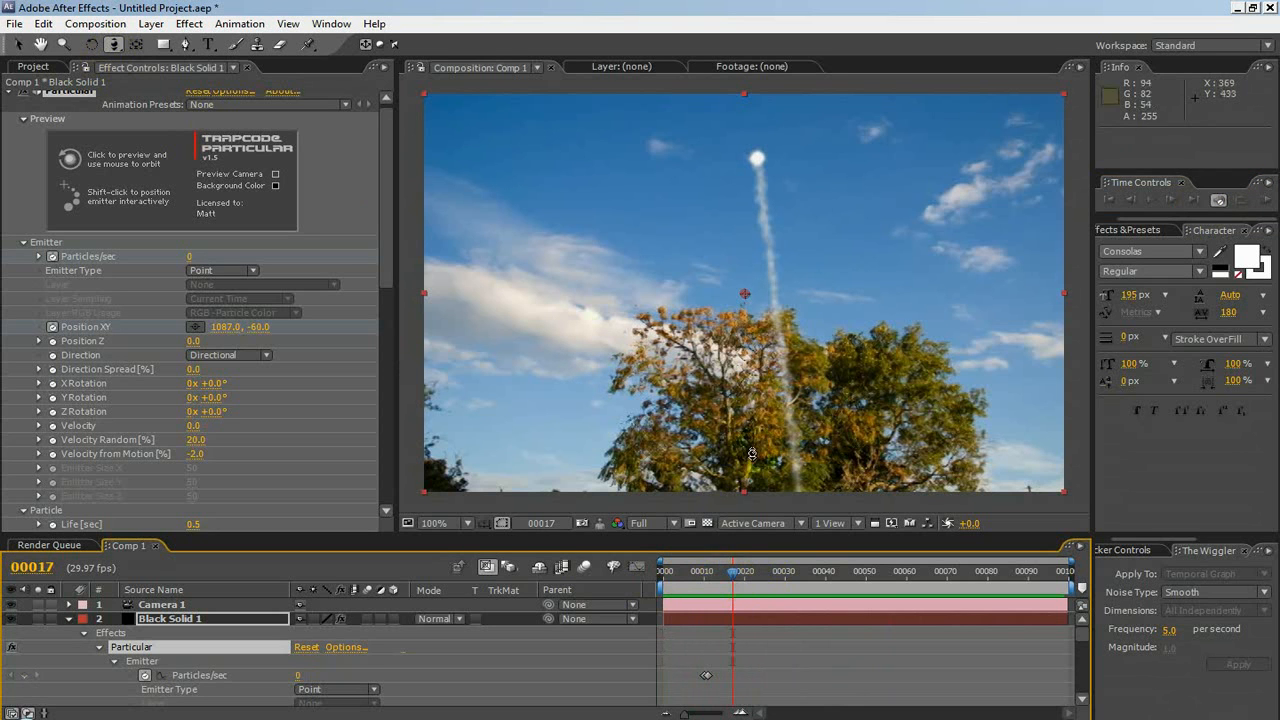
{"action": "left_click_drag", "start_coordinate": [731, 576], "coordinate": [705, 582]}
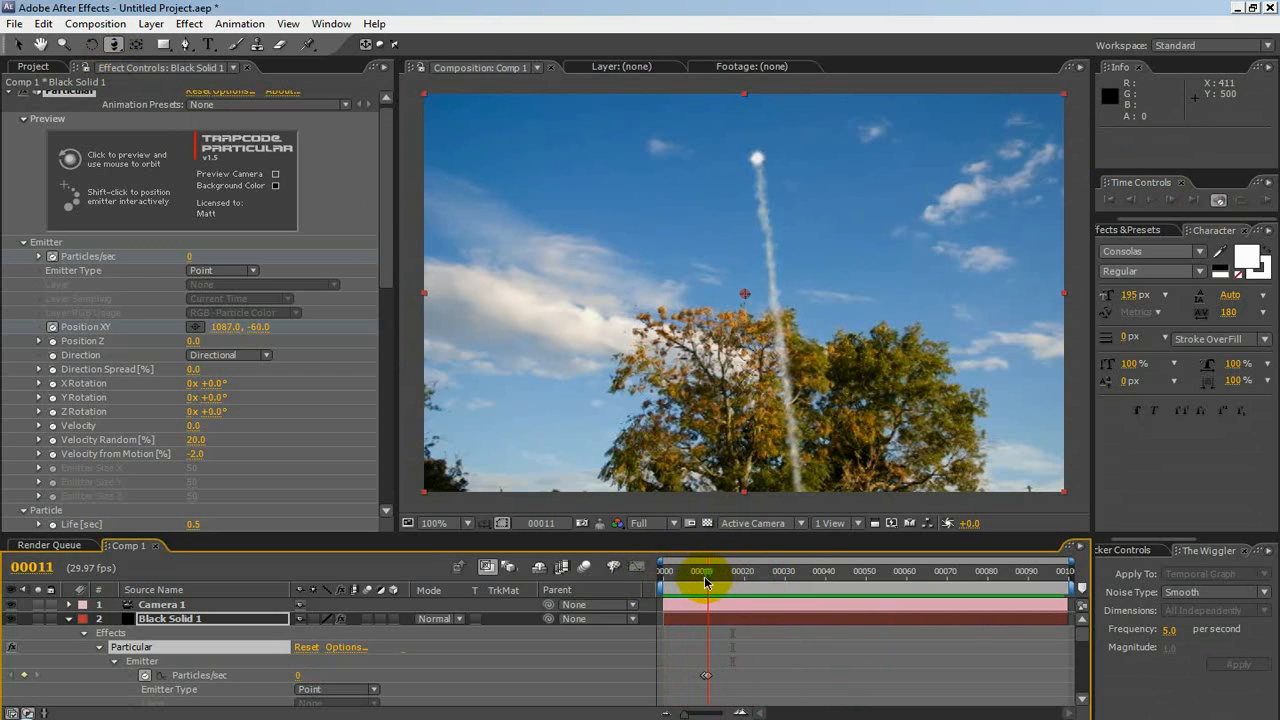
{"action": "left_click", "coordinate": [70, 622]}
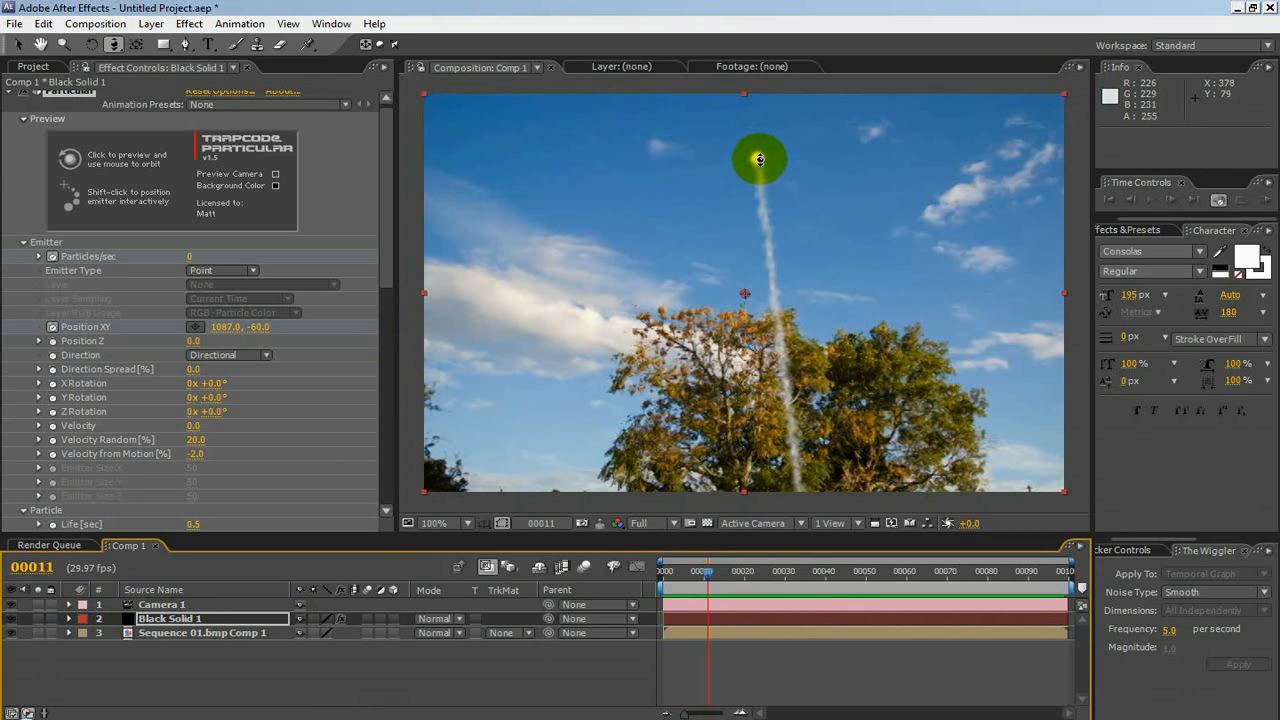
{"action": "left_click_drag", "start_coordinate": [709, 579], "coordinate": [737, 569]}
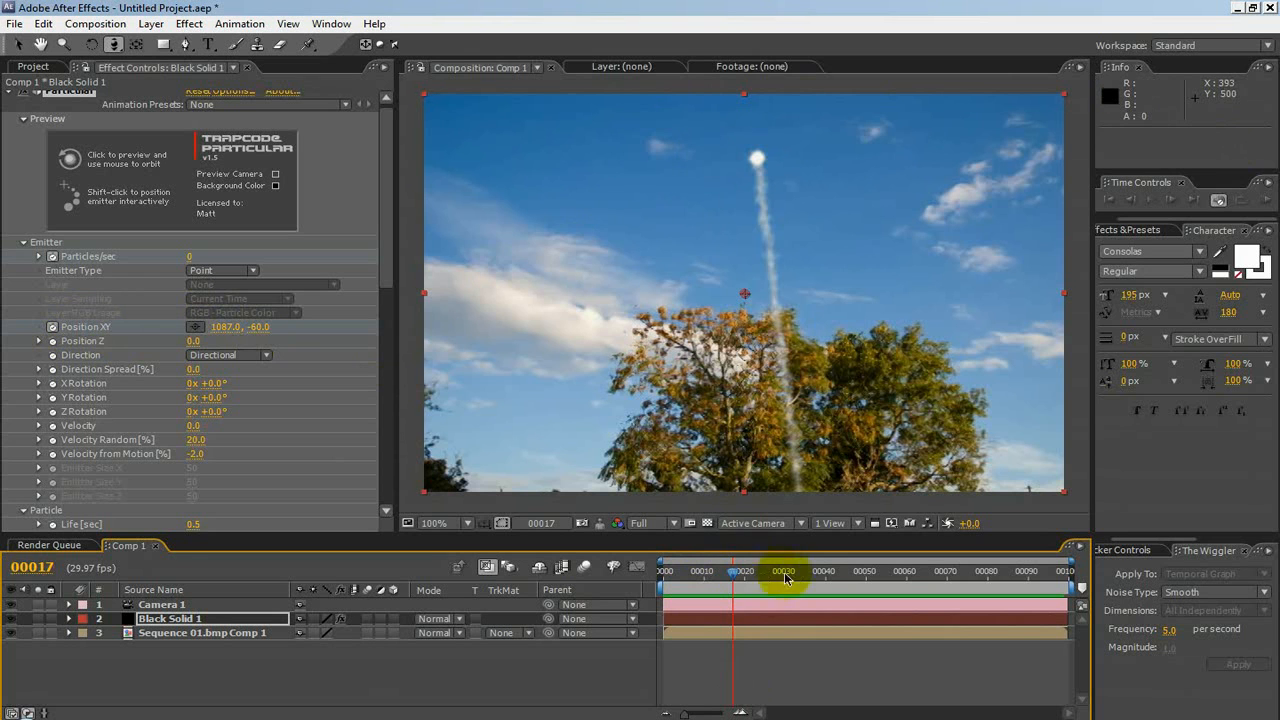
{"action": "mouse_move", "coordinate": [733, 577]}
{"action": "left_mouse_down"}
{"action": "mouse_move", "coordinate": [765, 572]}
{"action": "mouse_move", "coordinate": [668, 572]}
{"action": "mouse_move", "coordinate": [765, 572]}
{"action": "mouse_move", "coordinate": [686, 572]}
{"action": "mouse_move", "coordinate": [745, 571]}
{"action": "mouse_move", "coordinate": [714, 571]}
{"action": "left_mouse_up"}
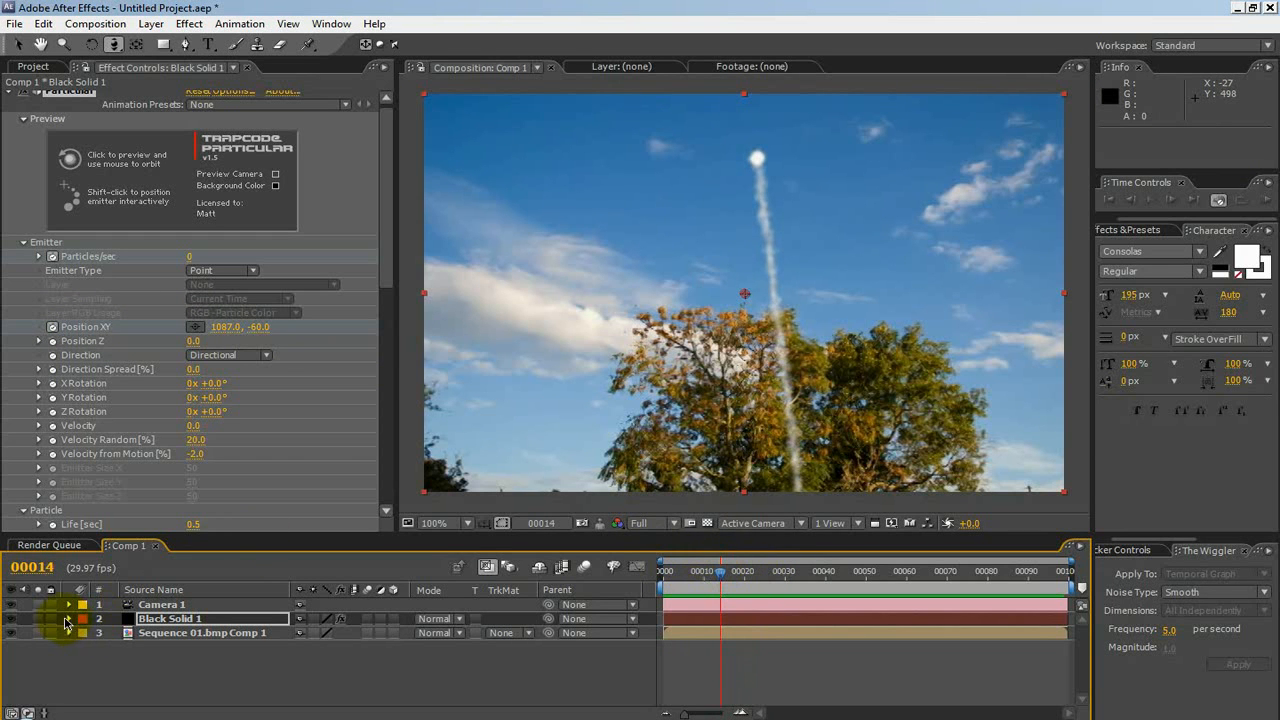
Expand Black Solid 1 and set the frame 10 Position XY keyframe to 1311.0, -60.0, extending the trail beyond the top of the picture
{"action": "left_click", "coordinate": [70, 620]}
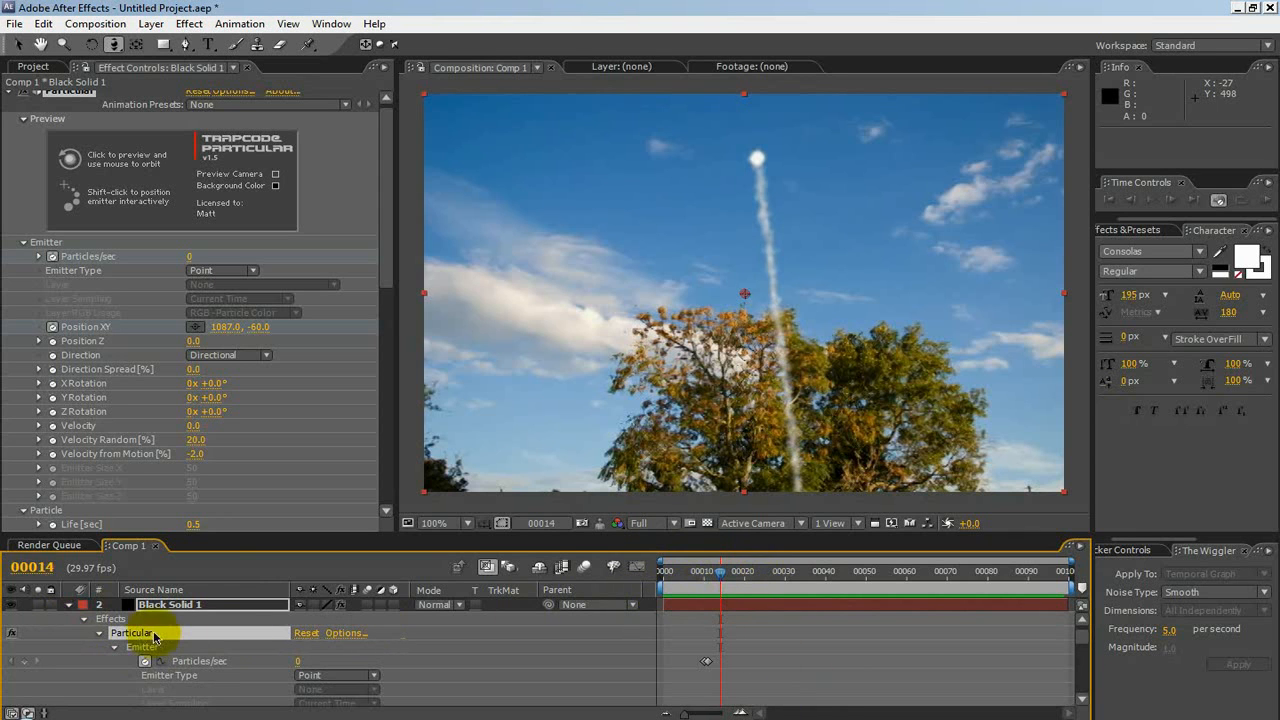
{"action": "left_click_drag", "start_coordinate": [1083, 625], "coordinate": [1087, 660]}
{"action": "scroll", "coordinate": [1087, 660], "scroll_direction": "up", "scroll_amount": 1}
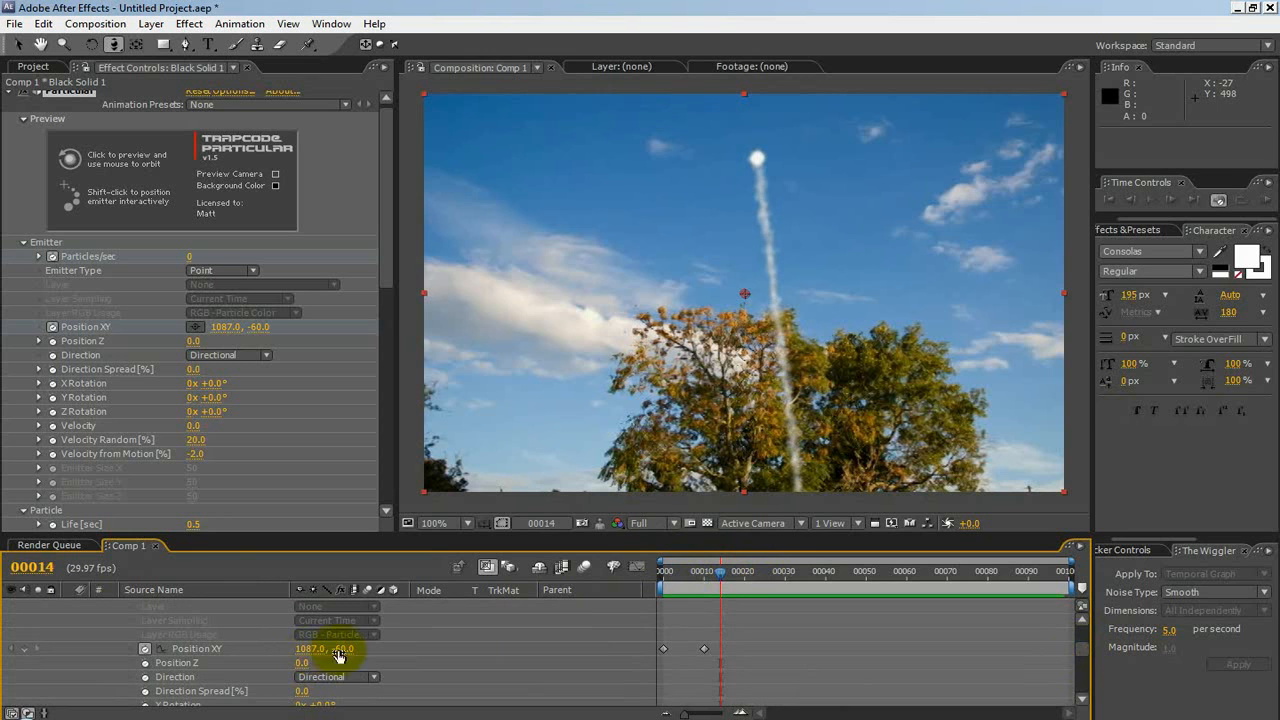
{"action": "left_click_drag", "start_coordinate": [724, 587], "coordinate": [695, 585]}
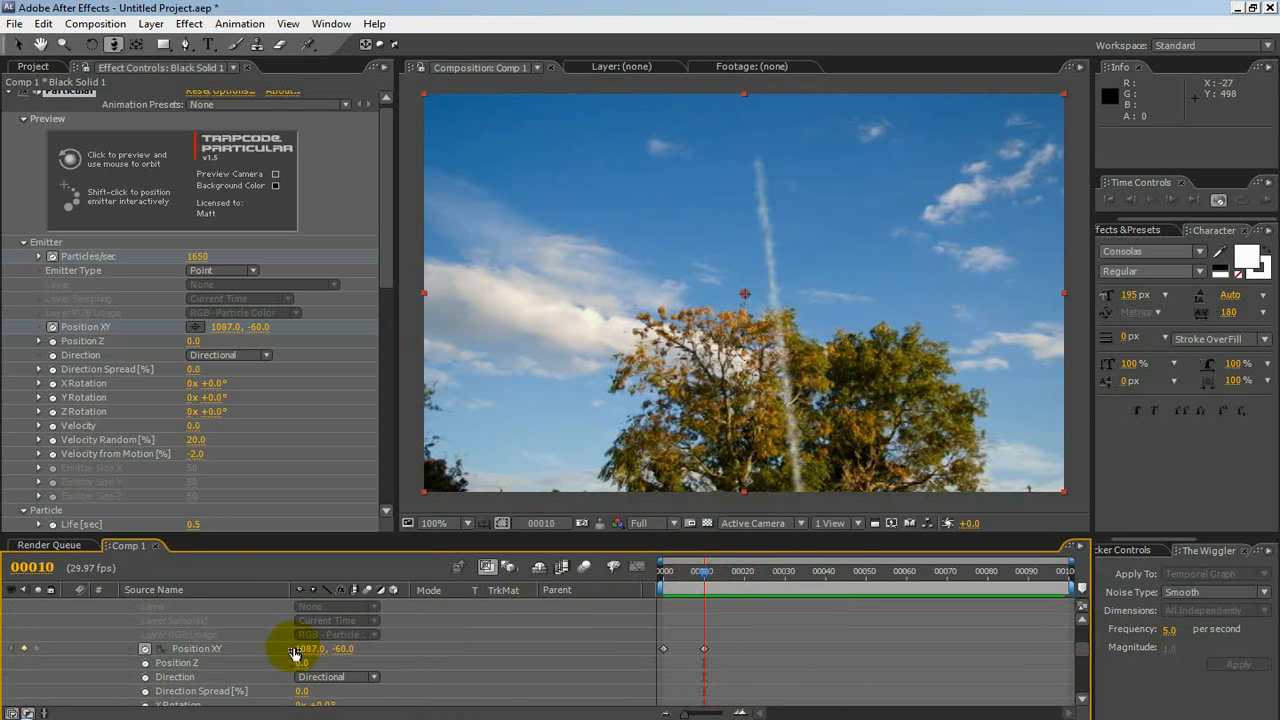
{"action": "left_click_drag", "start_coordinate": [308, 648], "coordinate": [502, 645]}
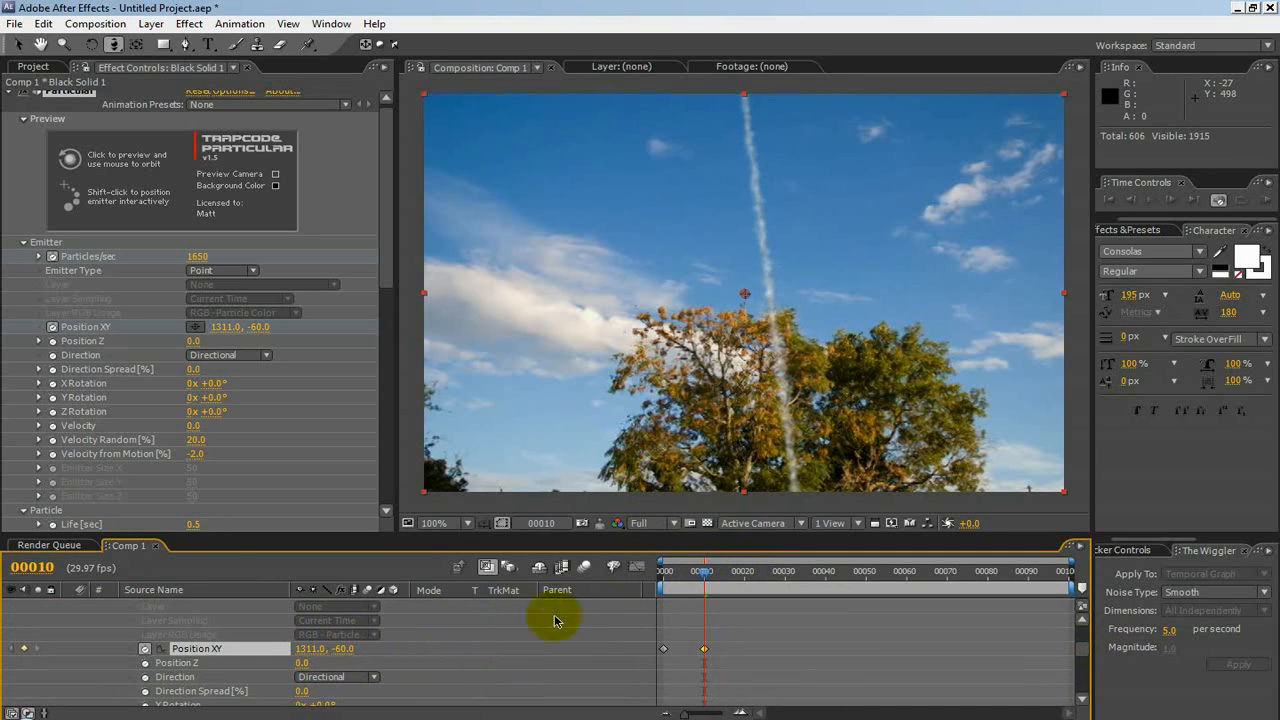
{"action": "mouse_move", "coordinate": [705, 576]}
{"action": "left_mouse_down"}
{"action": "mouse_move", "coordinate": [663, 572]}
{"action": "mouse_move", "coordinate": [762, 571]}
{"action": "mouse_move", "coordinate": [692, 571]}
{"action": "mouse_move", "coordinate": [714, 568]}
{"action": "left_mouse_up"}
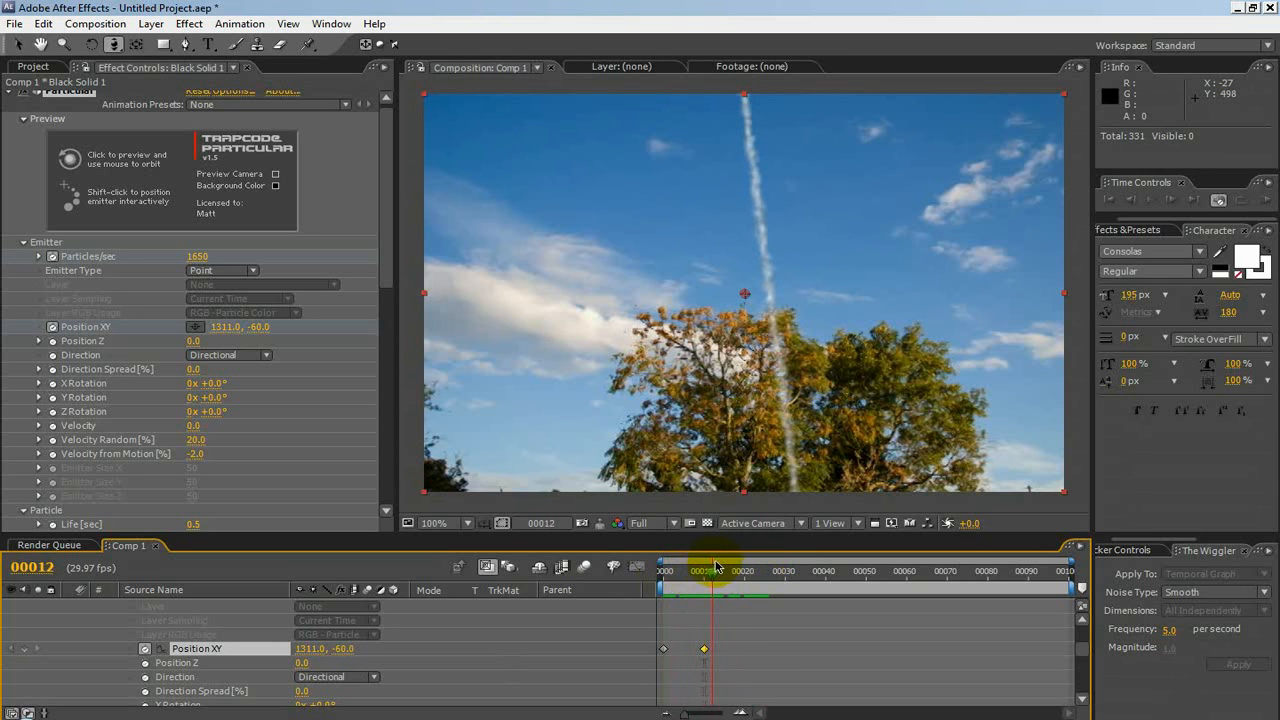
At frame 12, orbit the camera to lean the trail to the right, and pan until its end lies above the picture
{"action": "left_click", "coordinate": [105, 94]}
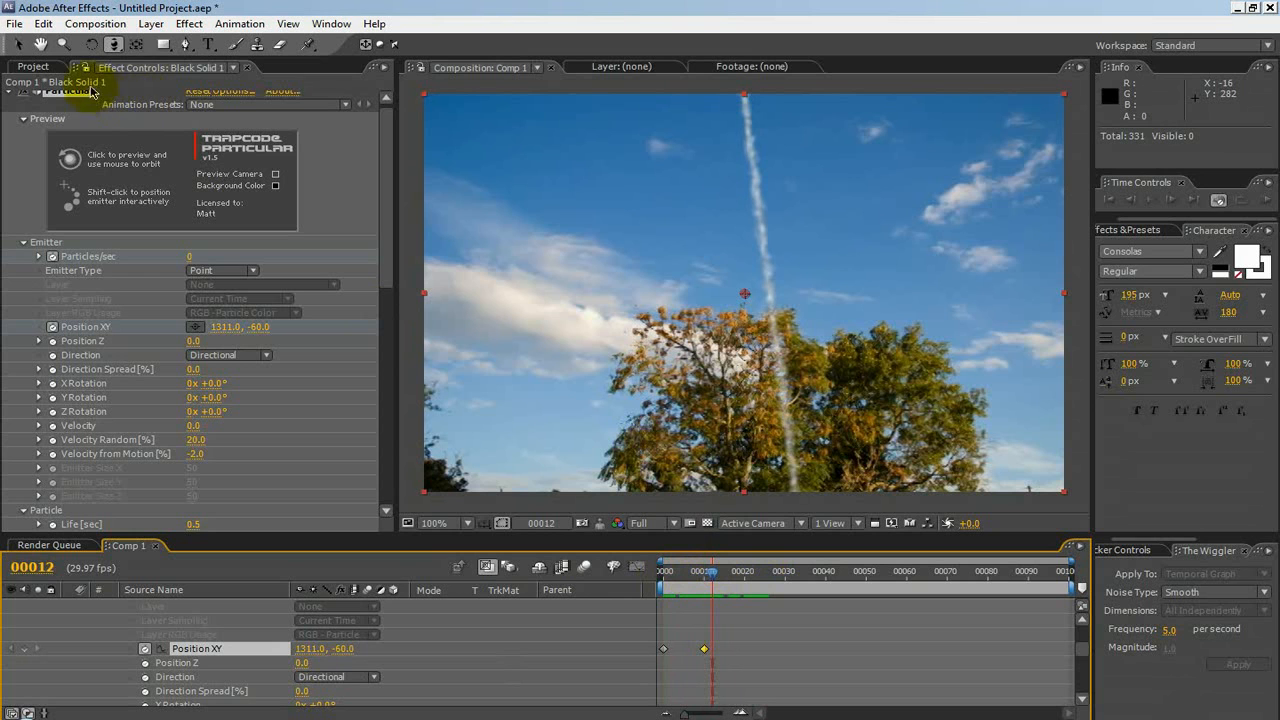
{"action": "left_click", "coordinate": [584, 220]}
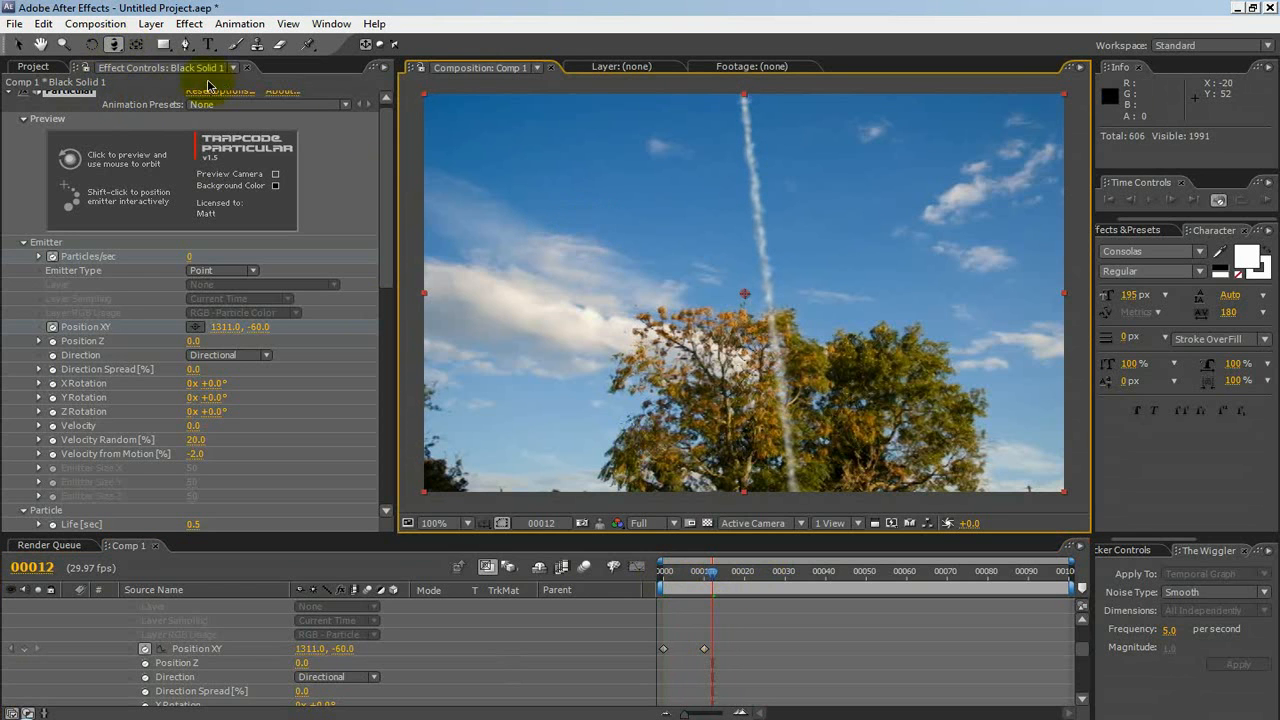
{"action": "left_click_drag", "start_coordinate": [120, 52], "coordinate": [160, 35]}
{"action": "left_click_drag", "start_coordinate": [736, 194], "coordinate": [436, 112]}
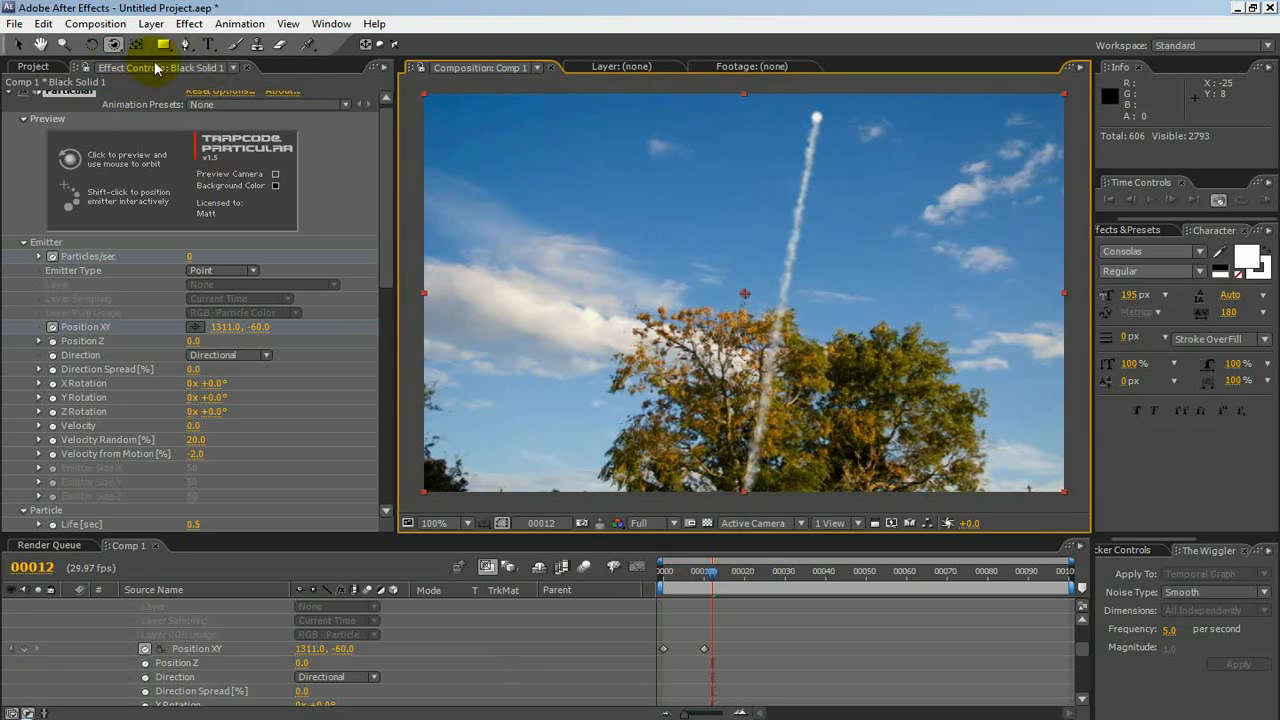
{"action": "left_click_drag", "start_coordinate": [120, 50], "coordinate": [190, 58]}
{"action": "left_click_drag", "start_coordinate": [700, 372], "coordinate": [729, 29]}
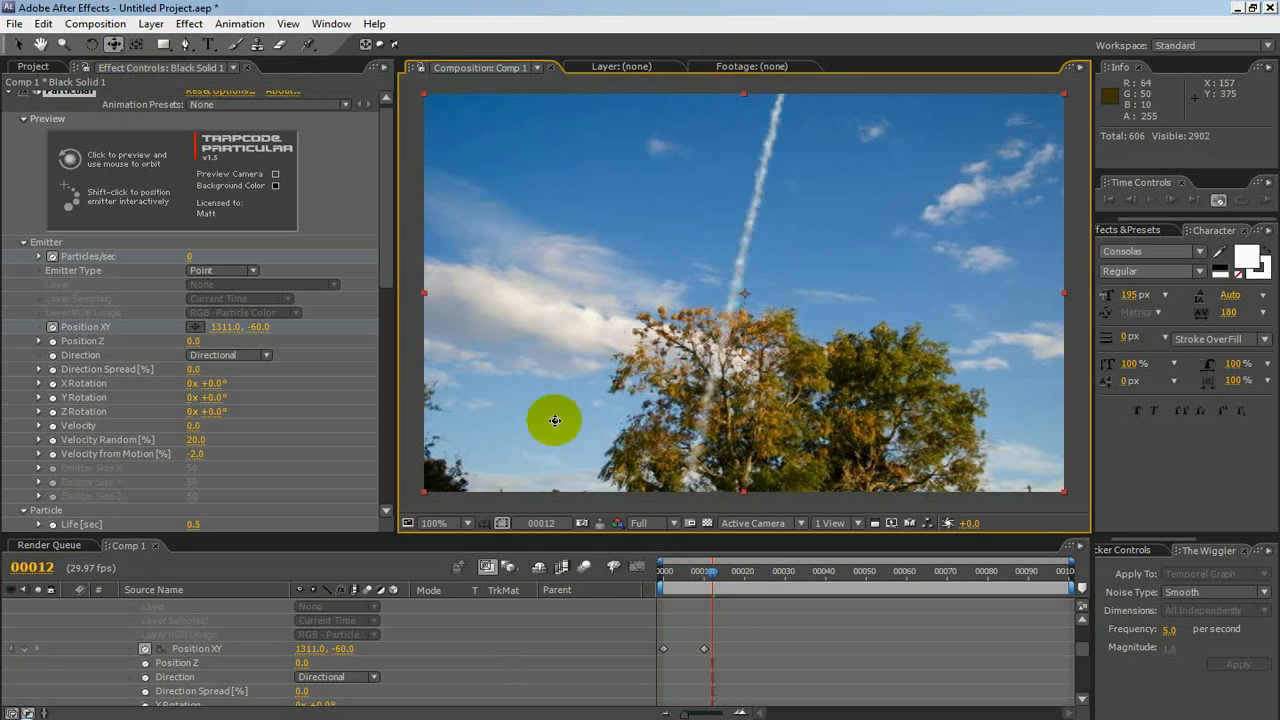
{"action": "left_click_drag", "start_coordinate": [693, 264], "coordinate": [643, 211]}
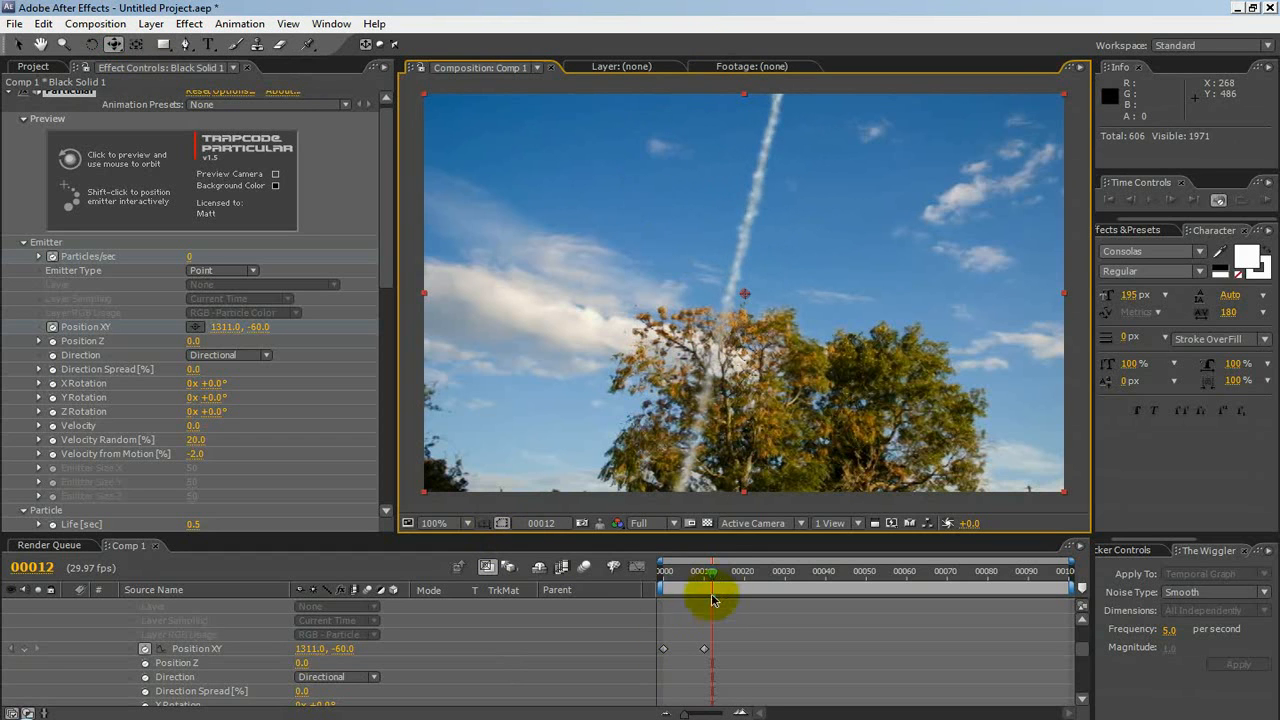
At frame 6, pan the camera to bring the trail over the trees and pull it back with Track Z to thin the smoke
{"action": "left_click_drag", "start_coordinate": [717, 570], "coordinate": [687, 582]}
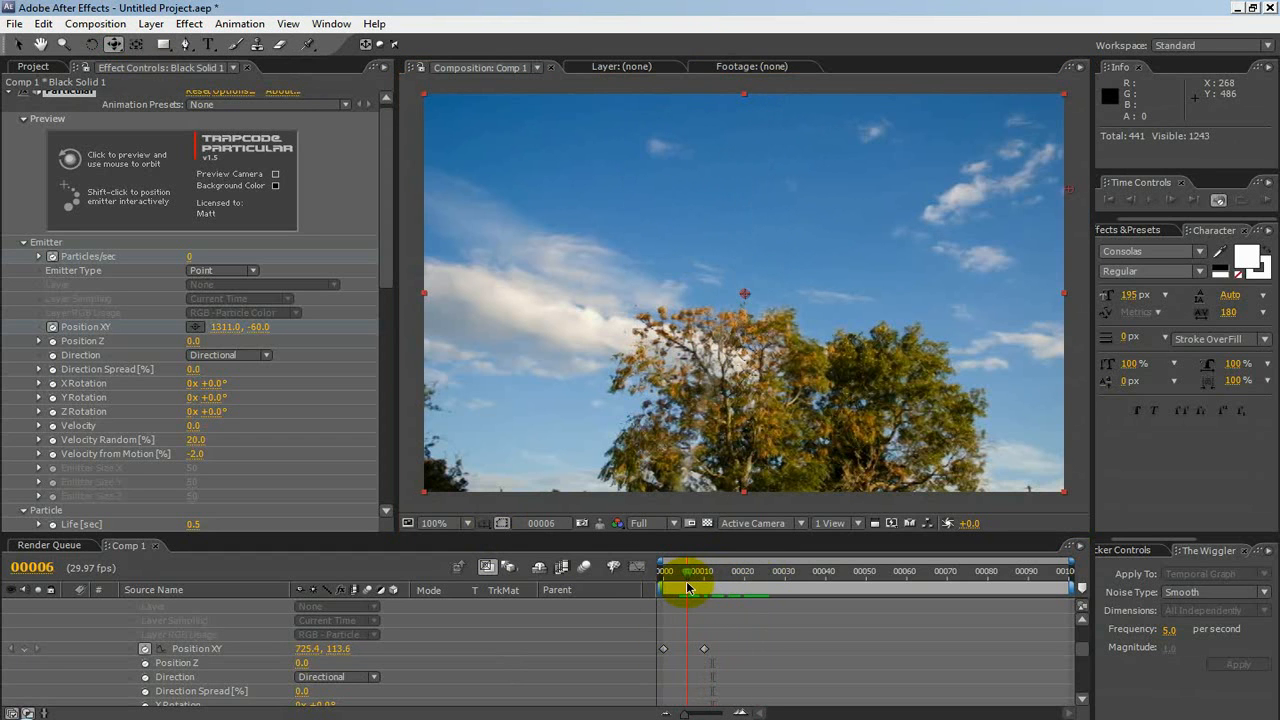
{"action": "mouse_move", "coordinate": [692, 479]}
{"action": "left_mouse_down"}
{"action": "mouse_move", "coordinate": [820, 63]}
{"action": "mouse_move", "coordinate": [699, 353]}
{"action": "left_mouse_up"}
{"action": "mouse_move", "coordinate": [679, 406]}
{"action": "left_mouse_down"}
{"action": "mouse_move", "coordinate": [726, 120]}
{"action": "mouse_move", "coordinate": [720, 150]}
{"action": "left_mouse_up"}
{"action": "mouse_move", "coordinate": [637, 354]}
{"action": "left_mouse_down"}
{"action": "mouse_move", "coordinate": [657, 250]}
{"action": "mouse_move", "coordinate": [1014, 250]}
{"action": "mouse_move", "coordinate": [857, 300]}
{"action": "mouse_move", "coordinate": [642, 480]}
{"action": "left_mouse_up"}
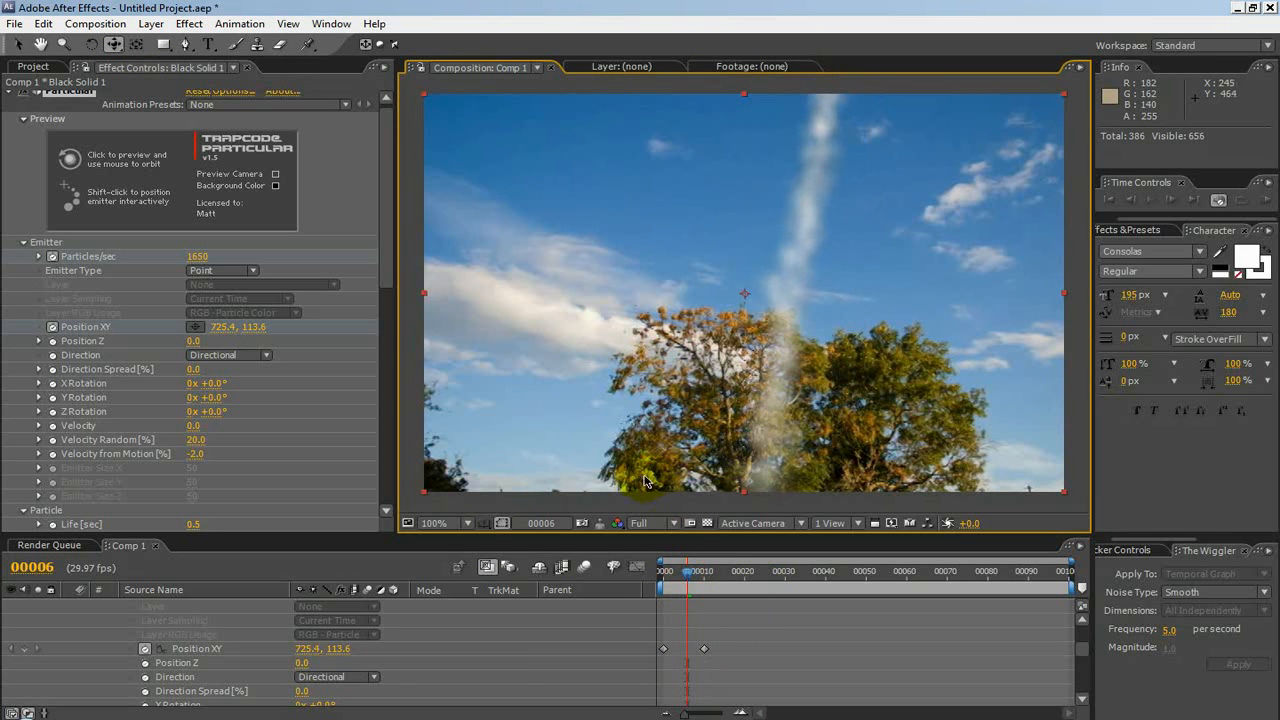
{"action": "left_click", "coordinate": [116, 45]}
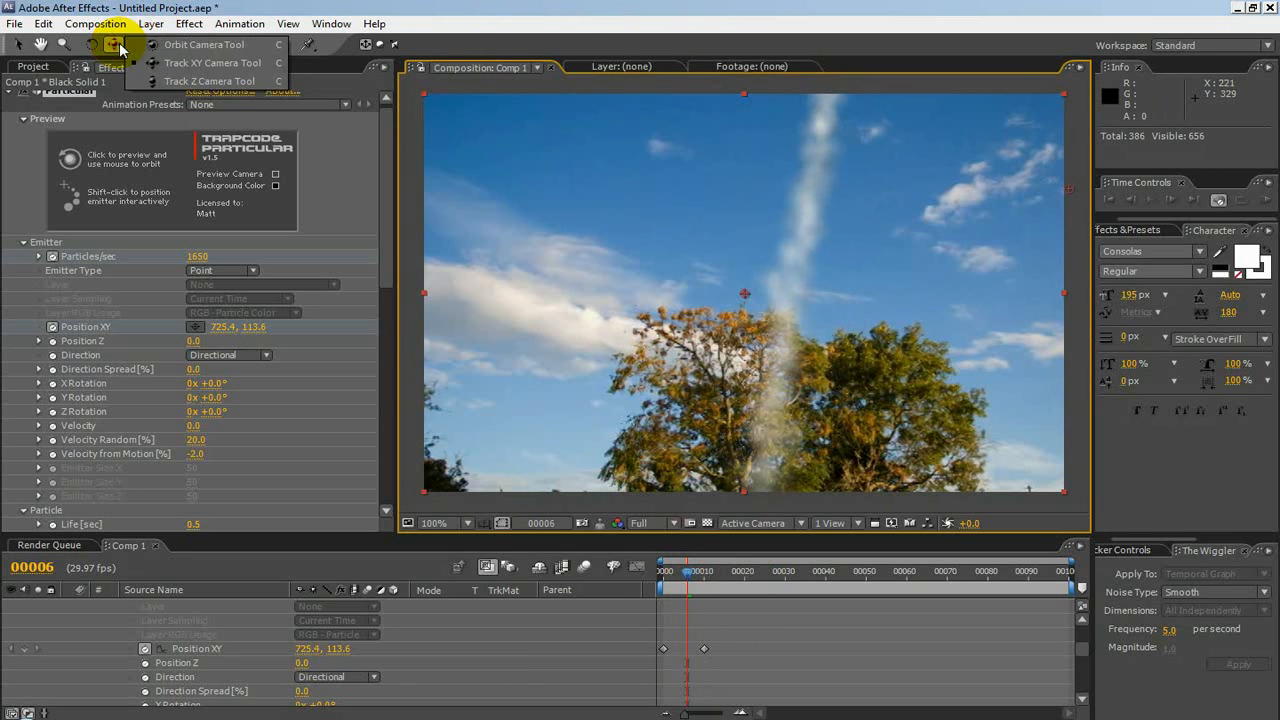
{"action": "left_click", "coordinate": [155, 83]}
{"action": "mouse_move", "coordinate": [695, 284]}
{"action": "left_mouse_down"}
{"action": "mouse_move", "coordinate": [706, 468]}
{"action": "mouse_move", "coordinate": [722, 352]}
{"action": "mouse_move", "coordinate": [735, 342]}
{"action": "mouse_move", "coordinate": [700, 441]}
{"action": "mouse_move", "coordinate": [728, 420]}
{"action": "mouse_move", "coordinate": [730, 460]}
{"action": "mouse_move", "coordinate": [742, 358]}
{"action": "left_mouse_up"}
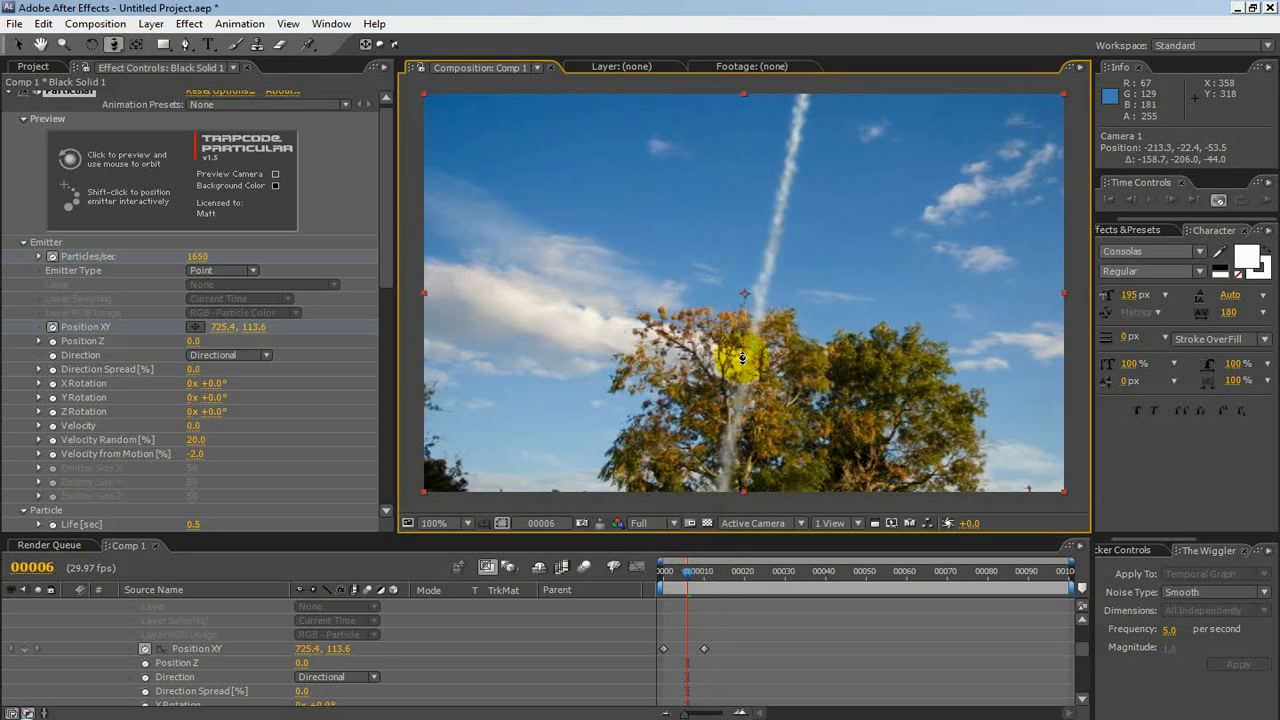
At frame 4, orbit and pan the camera to shift the slanted trail over the left part of the trees
{"action": "left_click", "coordinate": [703, 563]}
{"action": "mouse_move", "coordinate": [686, 578]}
{"action": "left_mouse_down"}
{"action": "mouse_move", "coordinate": [657, 575]}
{"action": "mouse_move", "coordinate": [725, 583]}
{"action": "mouse_move", "coordinate": [679, 582]}
{"action": "left_mouse_up"}
{"action": "left_click", "coordinate": [218, 142]}
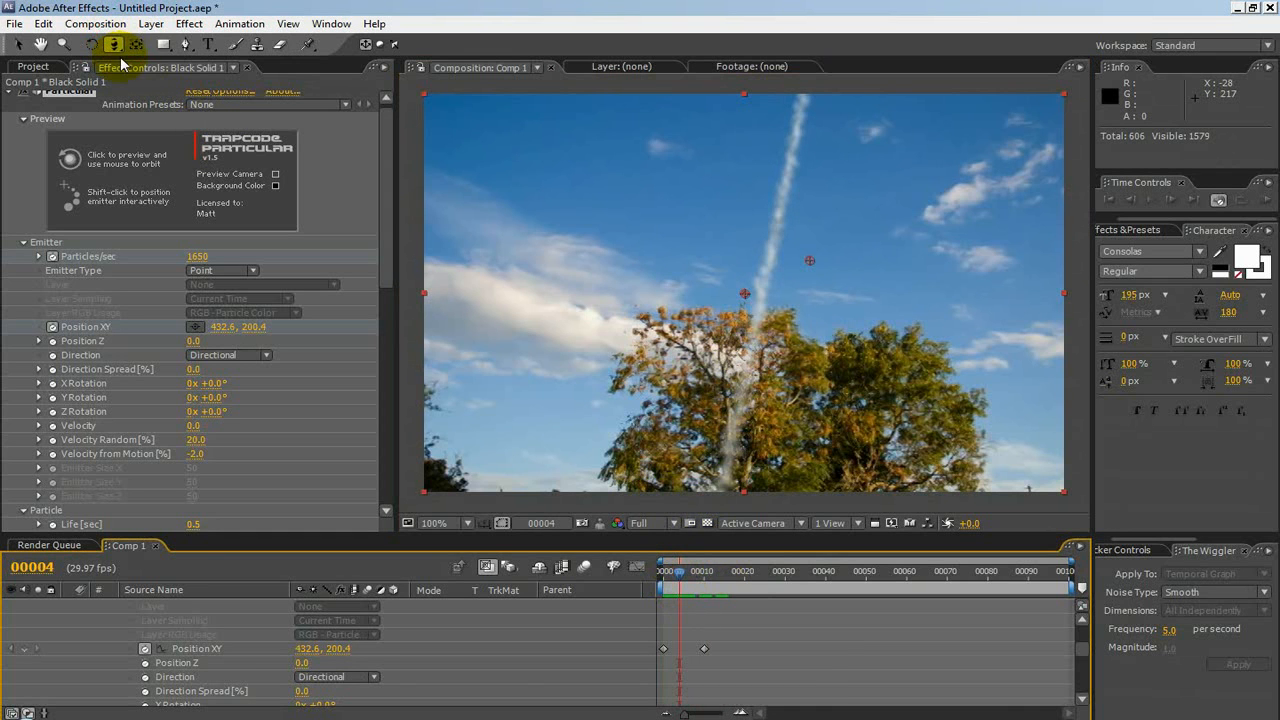
{"action": "left_click_drag", "start_coordinate": [113, 44], "coordinate": [160, 41]}
{"action": "mouse_move", "coordinate": [680, 189]}
{"action": "left_mouse_down"}
{"action": "mouse_move", "coordinate": [711, 154]}
{"action": "mouse_move", "coordinate": [691, 163]}
{"action": "left_mouse_up"}
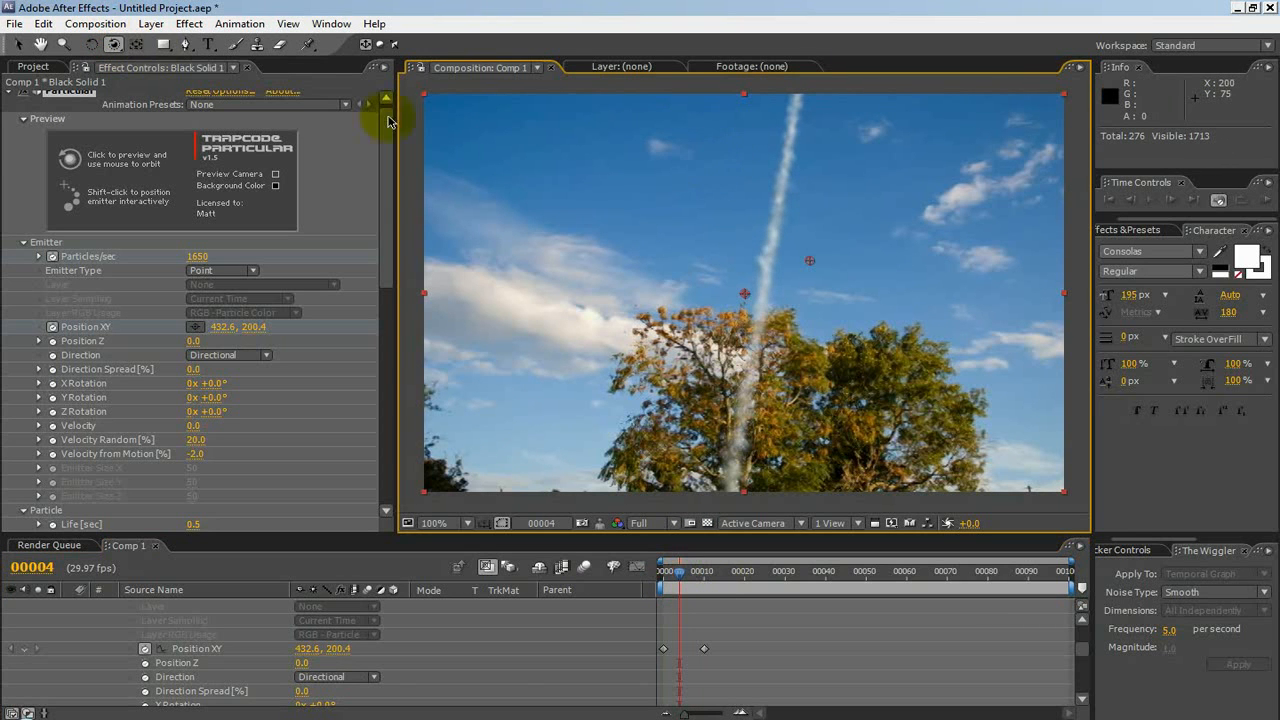
{"action": "left_click_drag", "start_coordinate": [118, 48], "coordinate": [160, 62]}
{"action": "mouse_move", "coordinate": [744, 252]}
{"action": "left_mouse_down"}
{"action": "mouse_move", "coordinate": [749, 229]}
{"action": "mouse_move", "coordinate": [742, 300]}
{"action": "left_mouse_up"}
{"action": "left_click_drag", "start_coordinate": [116, 48], "coordinate": [153, 63]}
{"action": "left_click_drag", "start_coordinate": [745, 195], "coordinate": [726, 255]}
At frame 5, fine-tune the camera with orbit, Track Z and pan so the thin trail rises from behind the left tree
{"action": "mouse_move", "coordinate": [677, 582]}
{"action": "left_mouse_down"}
{"action": "mouse_move", "coordinate": [737, 573]}
{"action": "mouse_move", "coordinate": [647, 578]}
{"action": "mouse_move", "coordinate": [738, 573]}
{"action": "mouse_move", "coordinate": [642, 575]}
{"action": "mouse_move", "coordinate": [683, 577]}
{"action": "left_mouse_up"}
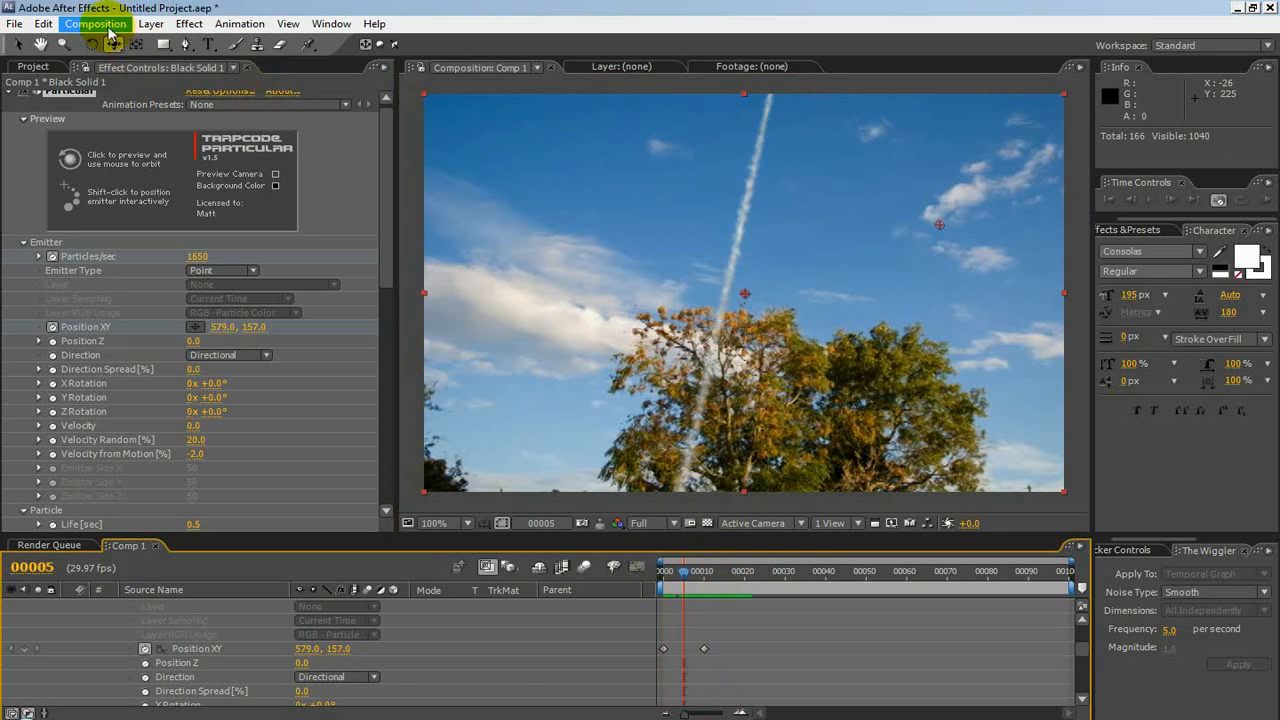
{"action": "left_click", "coordinate": [113, 44]}
{"action": "left_click_drag", "start_coordinate": [652, 220], "coordinate": [655, 200]}
{"action": "left_click_drag", "start_coordinate": [122, 48], "coordinate": [163, 84]}
{"action": "left_click_drag", "start_coordinate": [686, 300], "coordinate": [683, 357]}
{"action": "left_click_drag", "start_coordinate": [118, 42], "coordinate": [163, 72]}
{"action": "left_click_drag", "start_coordinate": [700, 202], "coordinate": [655, 223]}
Play a RAM preview from frame 0, stop it, and go to frame 10 to view the Particles/sec keyframes
{"action": "left_click_drag", "start_coordinate": [683, 580], "coordinate": [623, 566]}
{"action": "left_click", "coordinate": [1268, 201]}
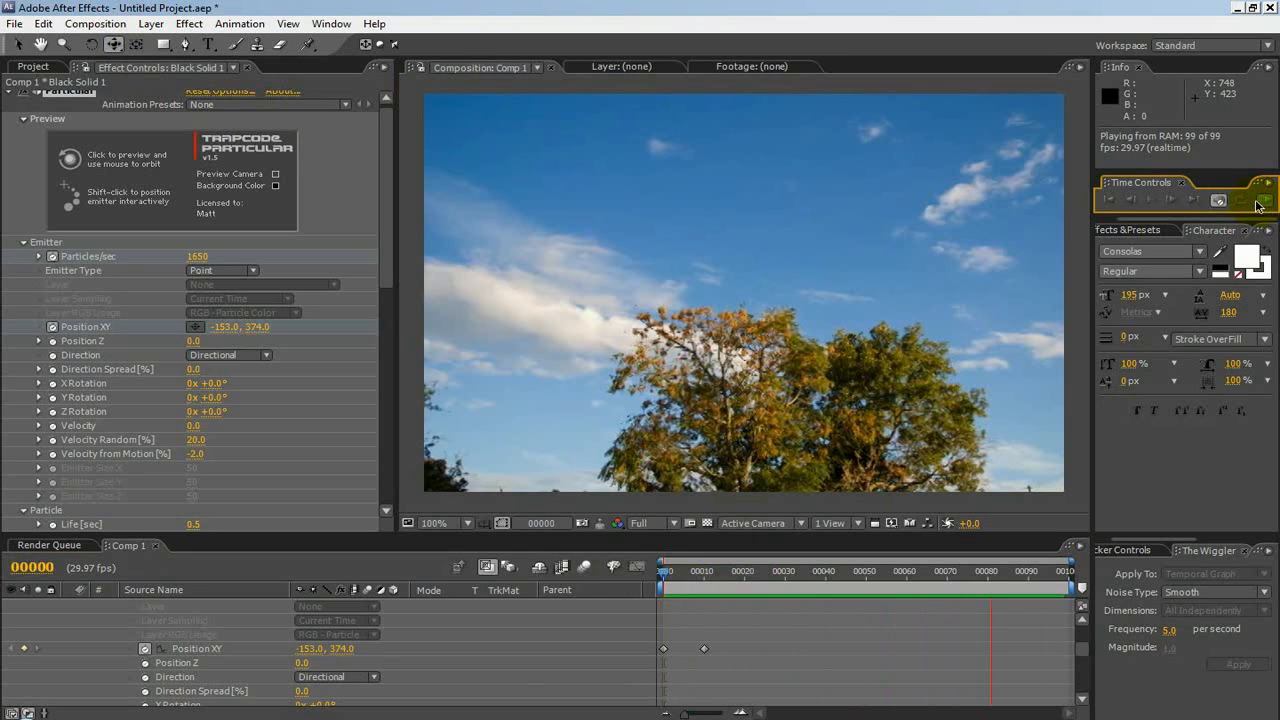
{"action": "left_click", "coordinate": [1199, 208]}
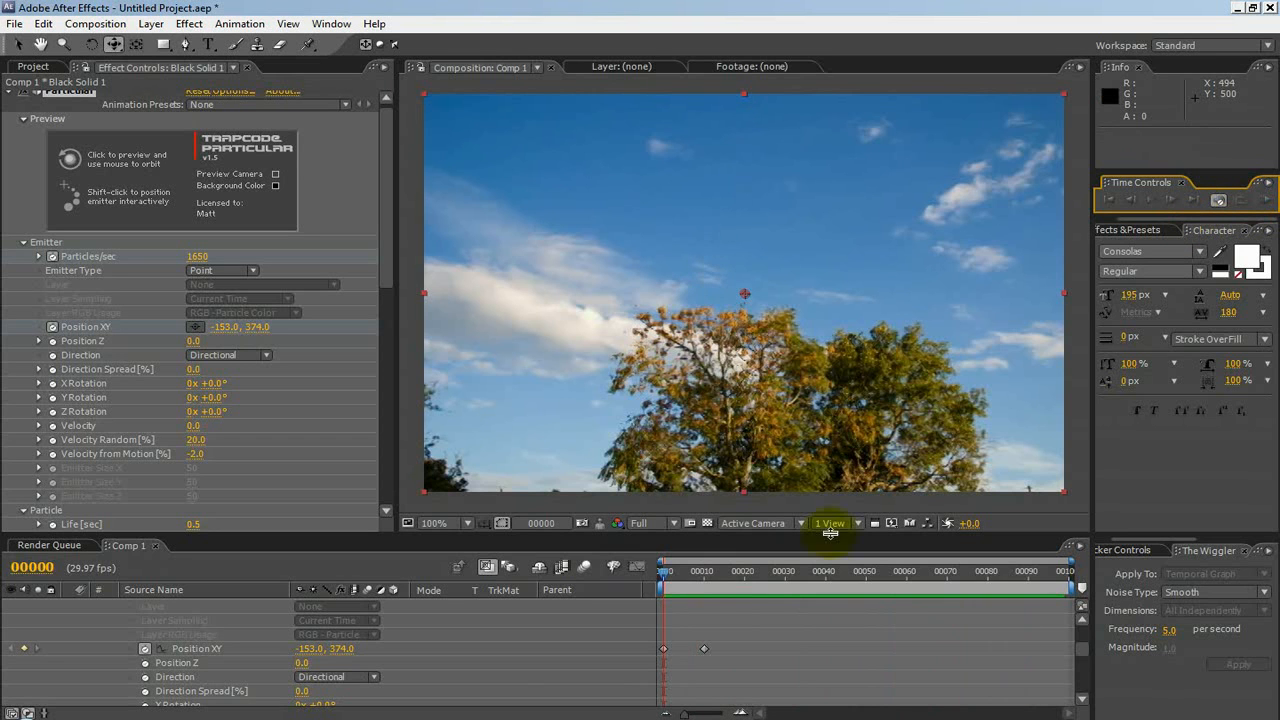
{"action": "left_click_drag", "start_coordinate": [665, 578], "coordinate": [702, 590]}
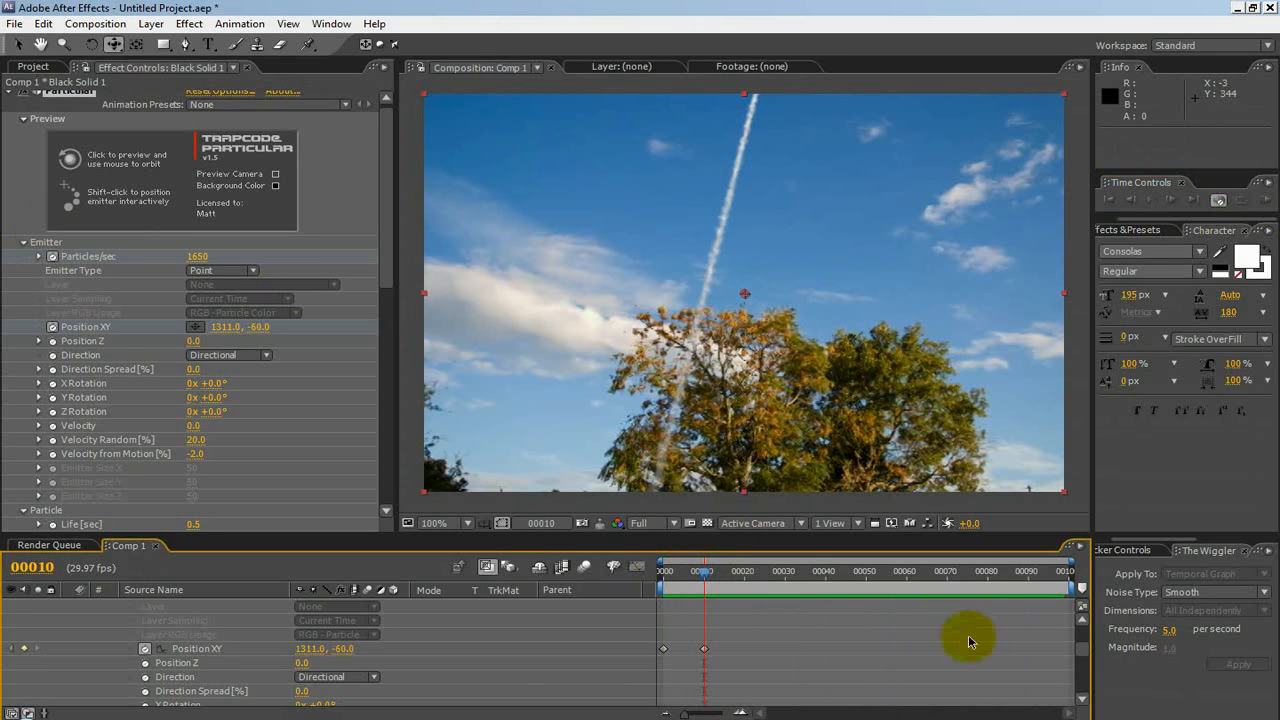
{"action": "scroll", "coordinate": [1081, 706], "scroll_direction": "up", "scroll_amount": 3}
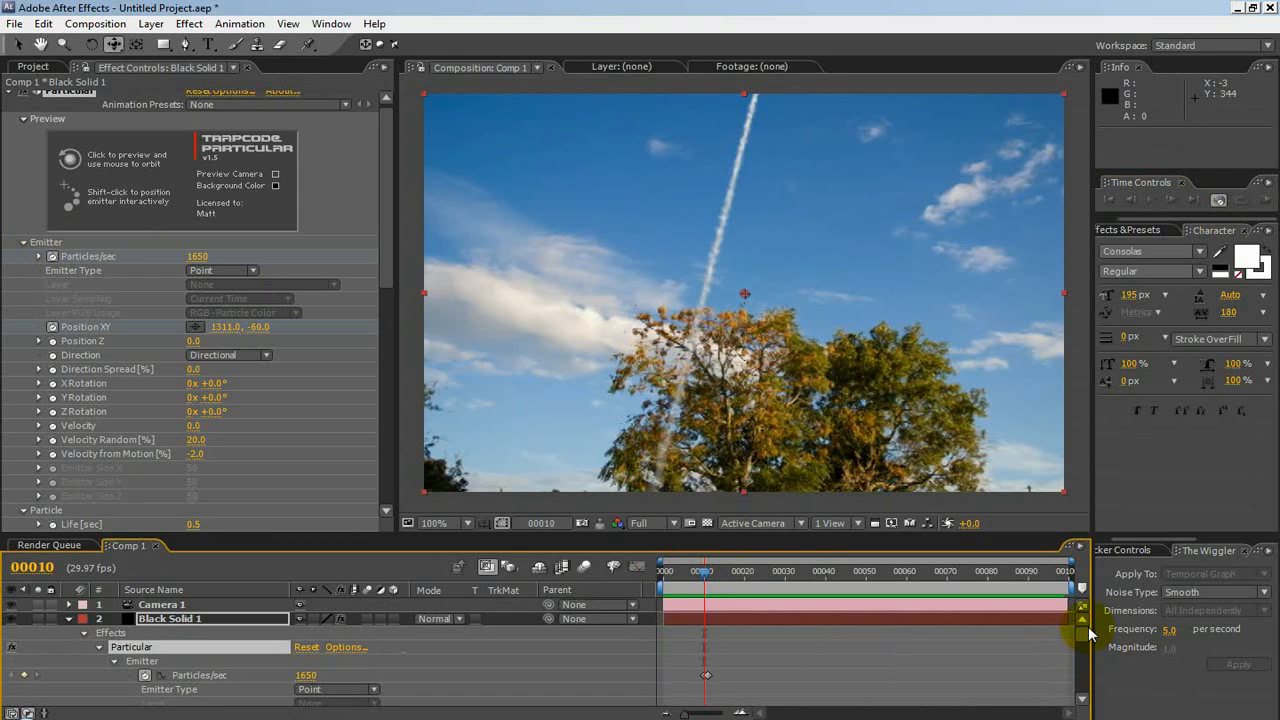